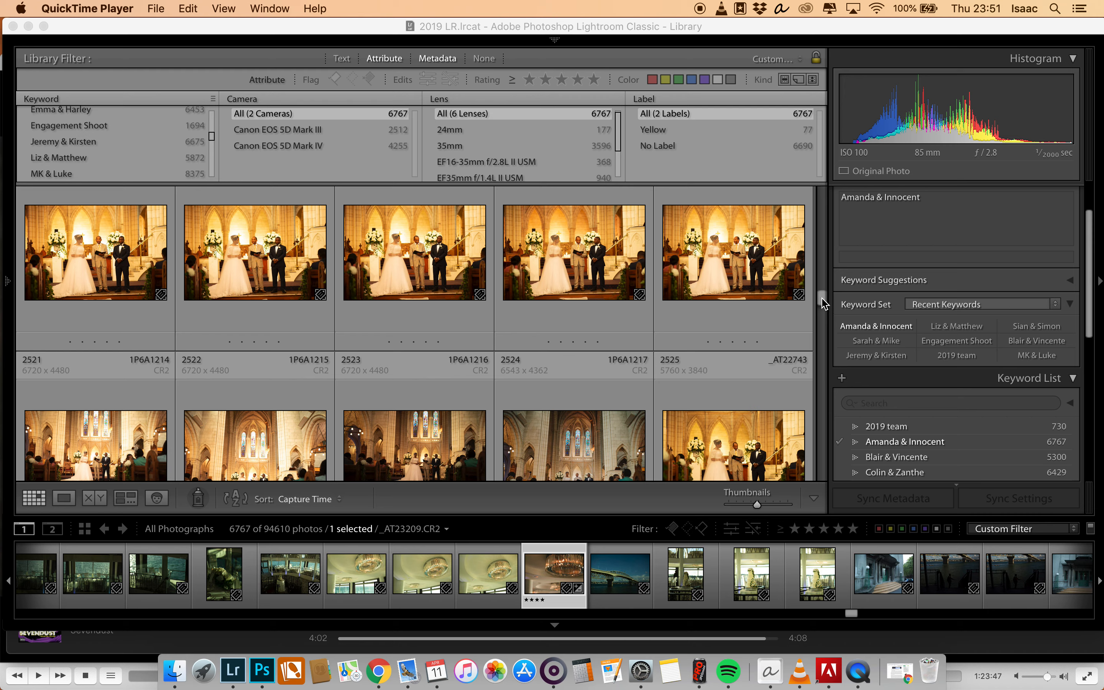
- Find the phone clock photos taken in the church and view 1P6A0914 enlarged to read its displayed time
{"action": "left_click_drag", "start_coordinate": [821, 302], "coordinate": [822, 292]}
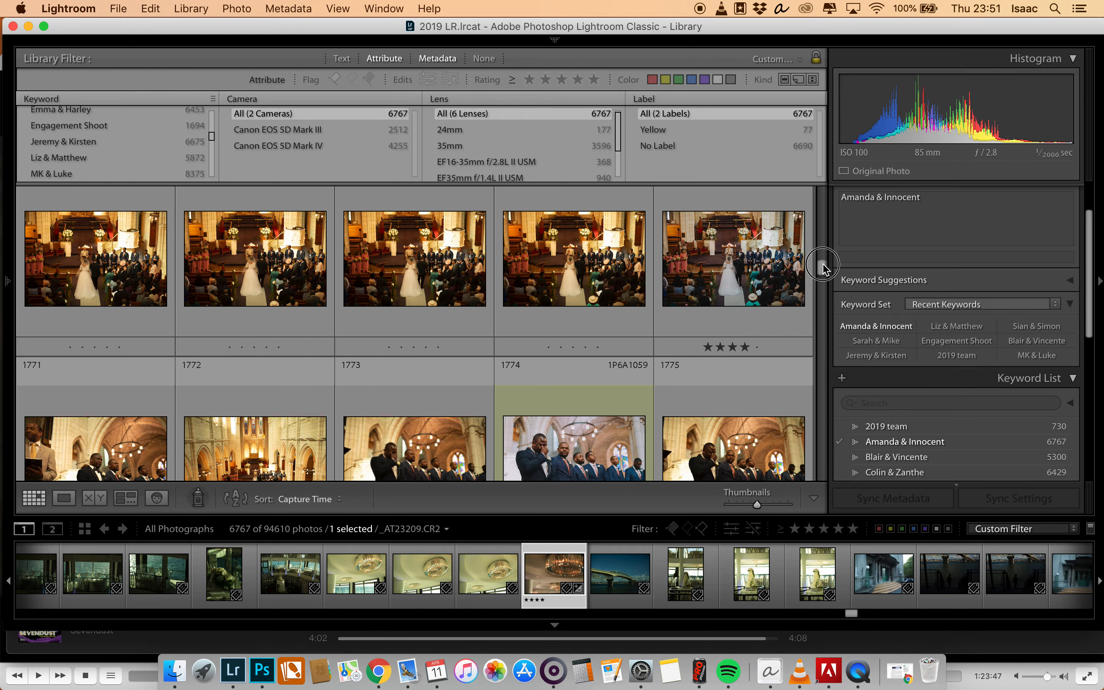
{"action": "left_click_drag", "start_coordinate": [822, 266], "coordinate": [825, 257]}
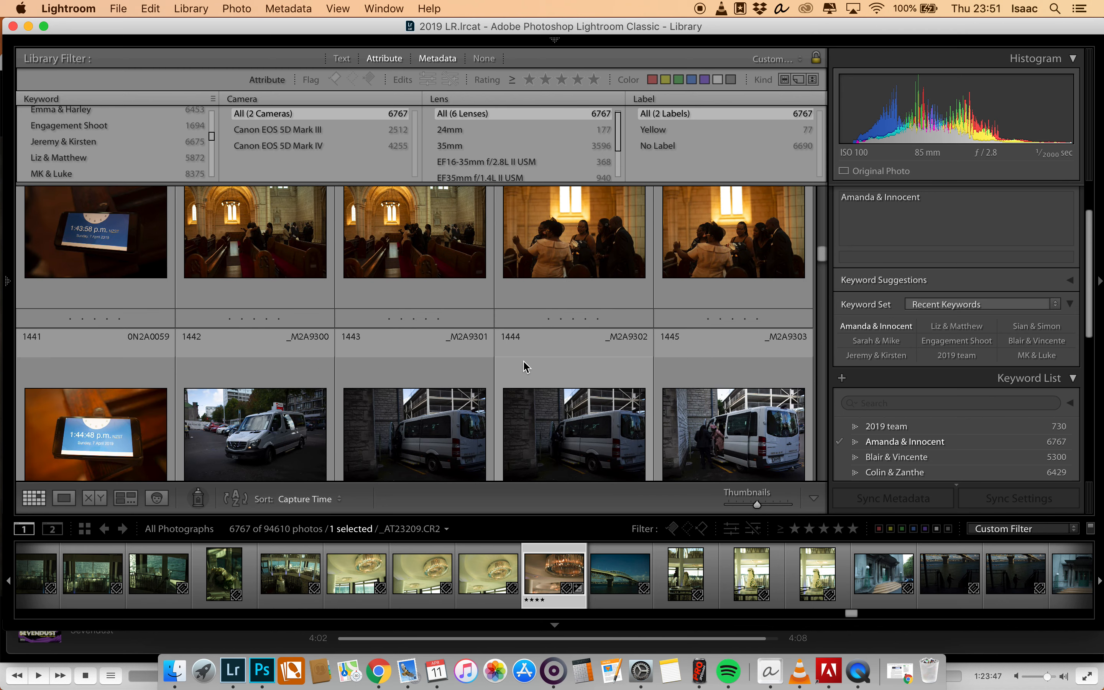
{"action": "scroll", "coordinate": [525, 367], "scroll_direction": "up", "scroll_amount": 3}
{"action": "scroll", "coordinate": [528, 368], "scroll_direction": "down", "scroll_amount": 1}
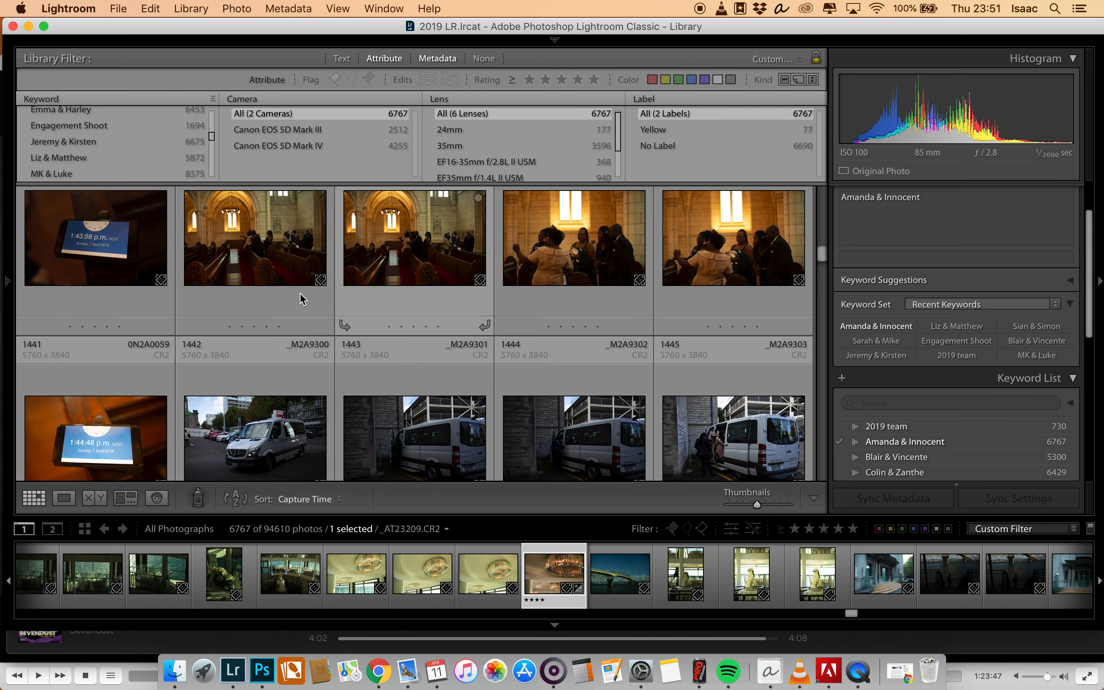
{"action": "double_click", "coordinate": [76, 257]}
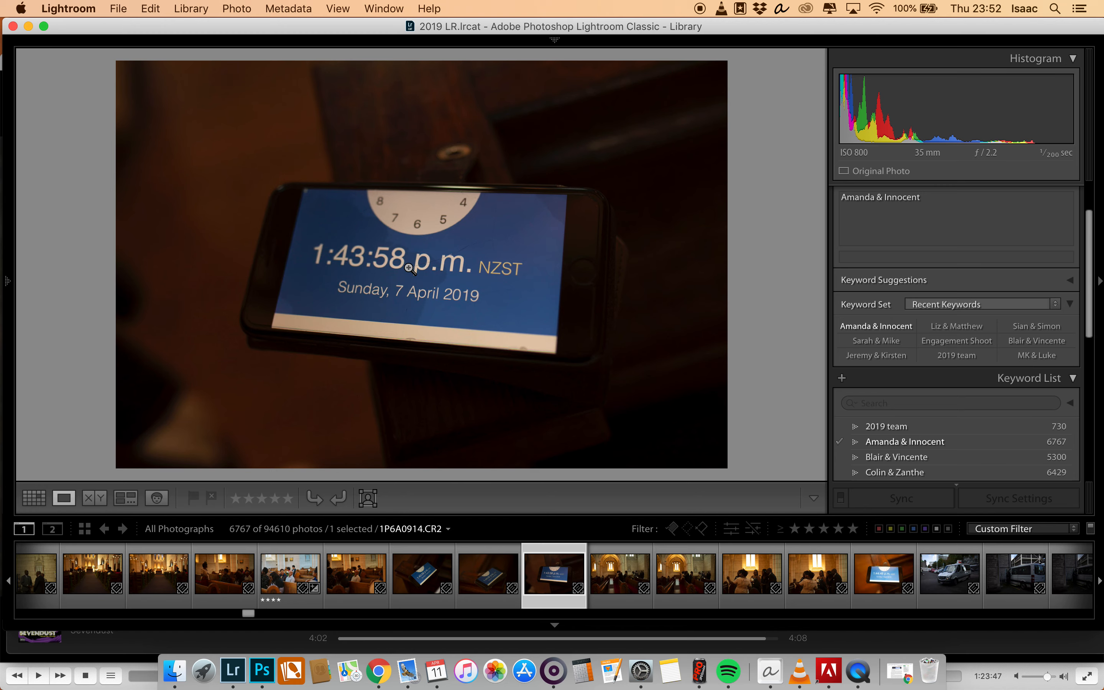
- Return to the grid, look over the clock photos taken with the other cameras, and select _M2A9297
{"action": "key", "text": "g"}
{"action": "scroll", "coordinate": [117, 297], "scroll_direction": "up", "scroll_amount": 3}
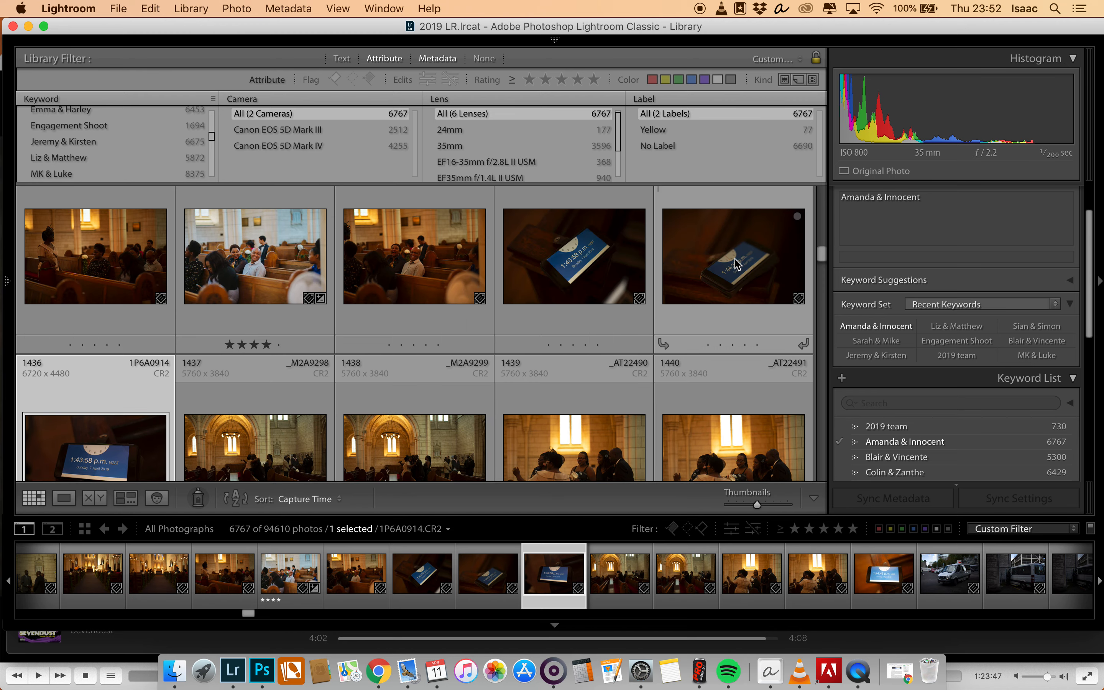
{"action": "scroll", "coordinate": [485, 328], "scroll_direction": "down", "scroll_amount": 3}
{"action": "scroll", "coordinate": [491, 325], "scroll_direction": "down", "scroll_amount": 2}
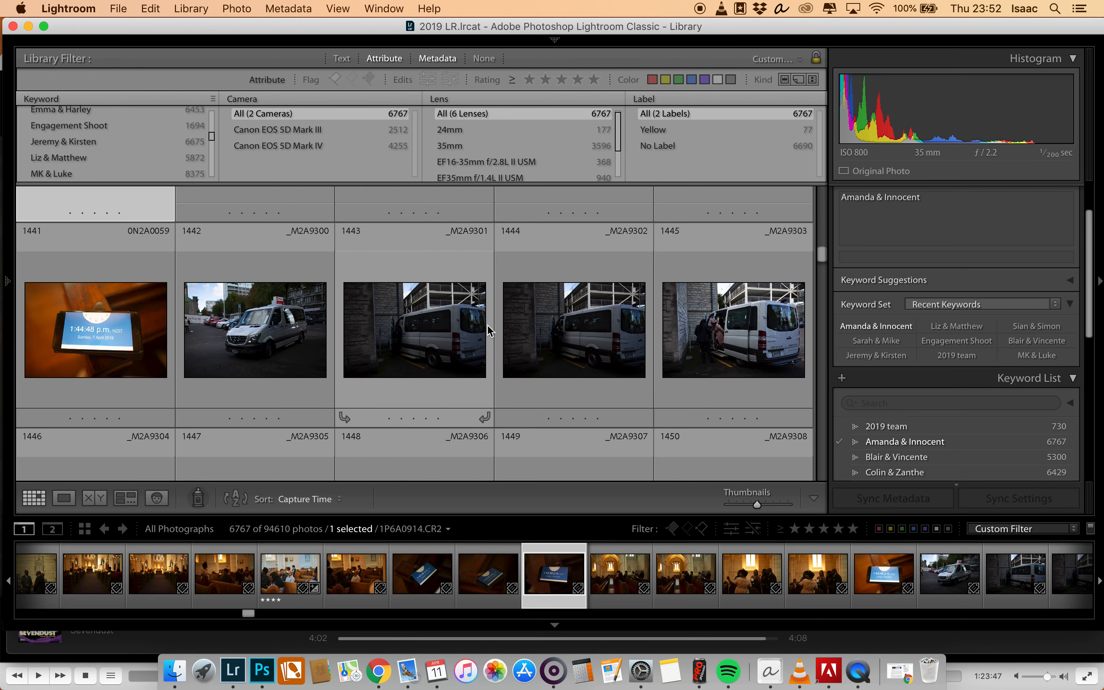
{"action": "scroll", "coordinate": [80, 363], "scroll_direction": "up", "scroll_amount": 5}
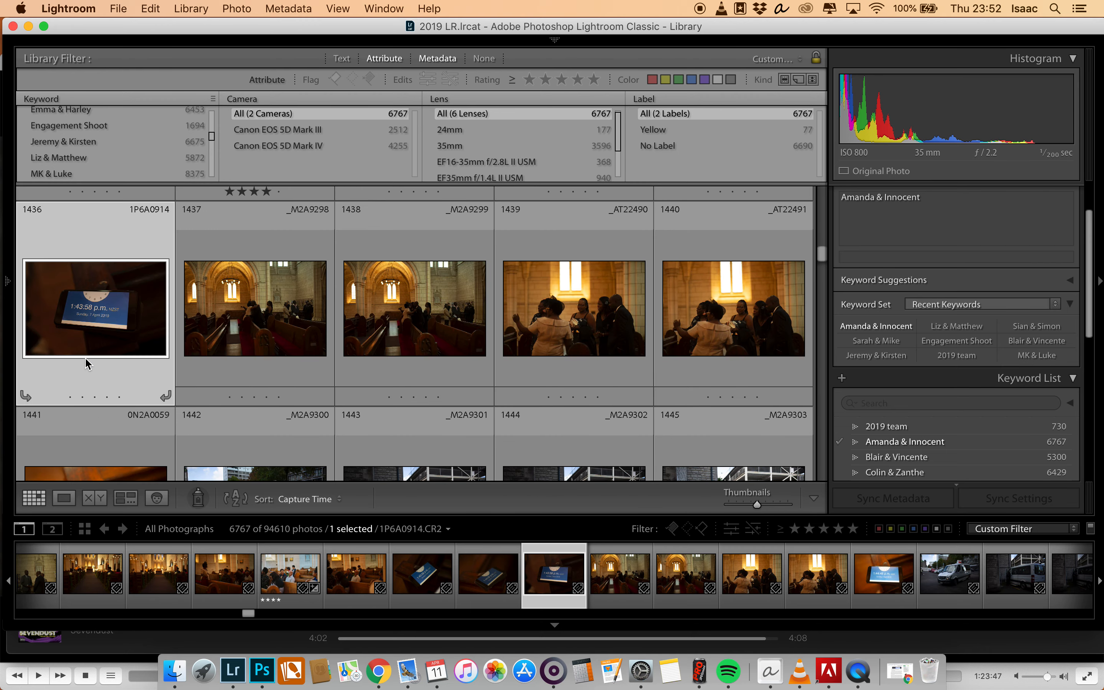
{"action": "scroll", "coordinate": [93, 365], "scroll_direction": "up", "scroll_amount": 3}
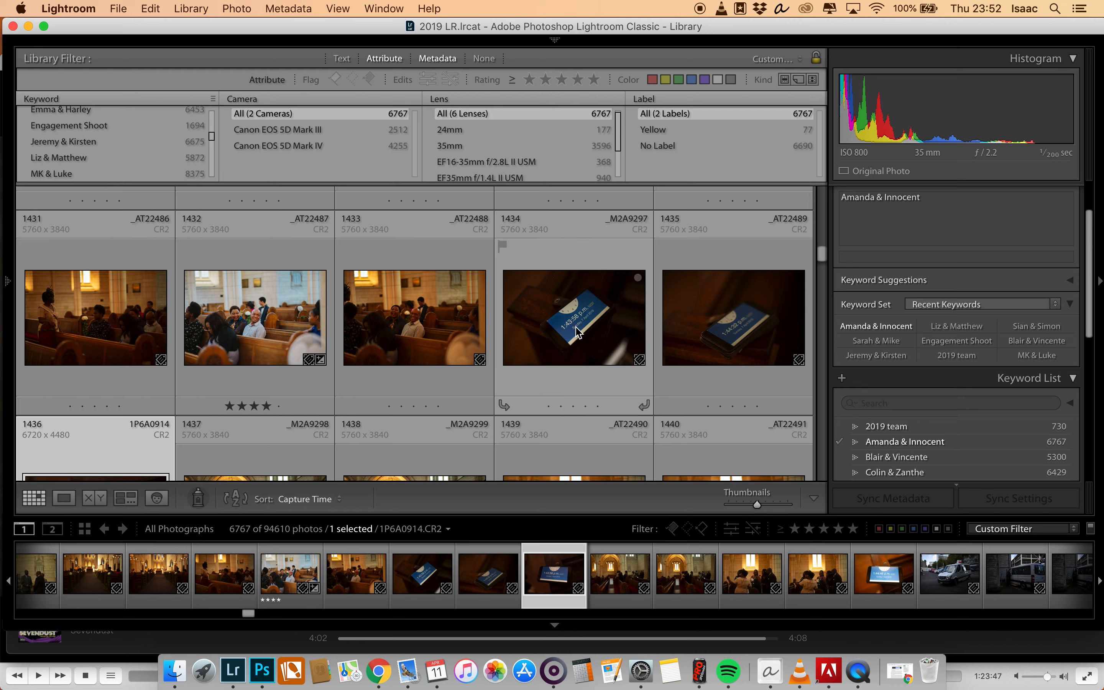
{"action": "left_click", "coordinate": [582, 314]}
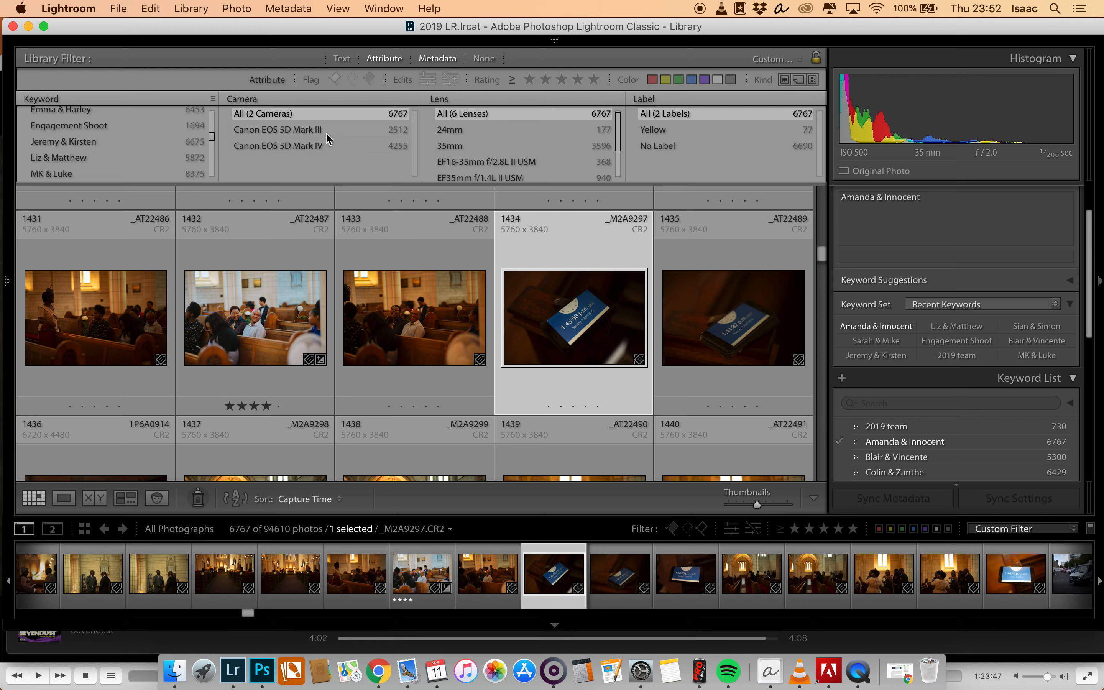
- Switch the Camera metadata filter to Camera Serial Number and show only photos with the first listed serial number
{"action": "left_click", "coordinate": [263, 99]}
{"action": "left_click", "coordinate": [262, 108]}
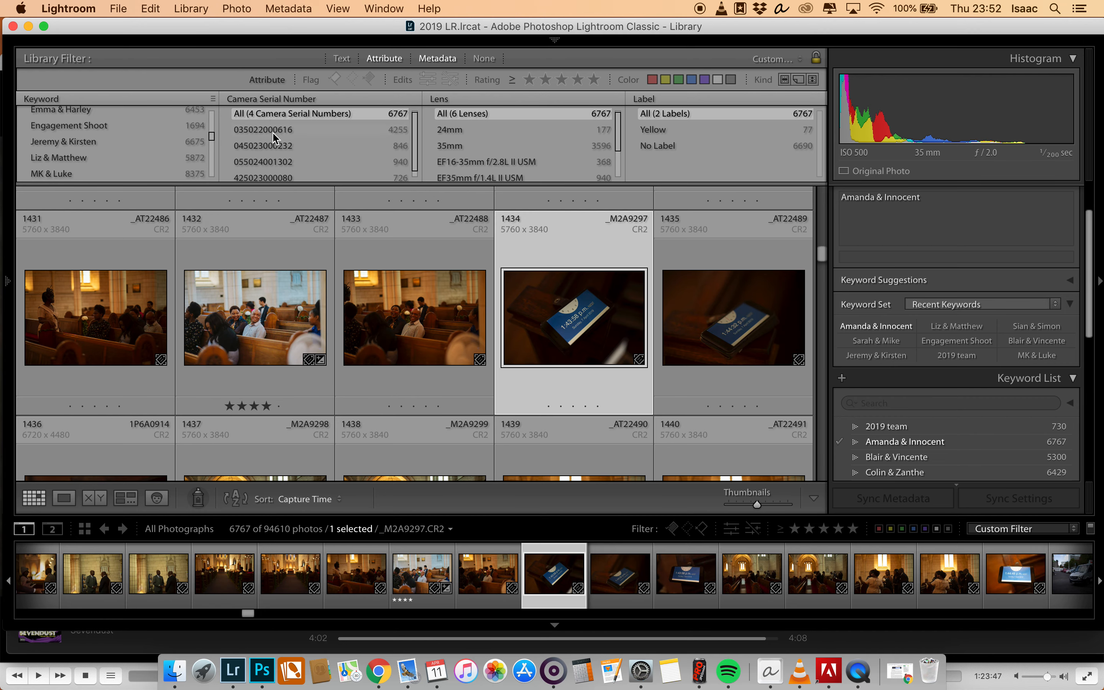
{"action": "scroll", "coordinate": [280, 178], "scroll_direction": "down", "scroll_amount": 1}
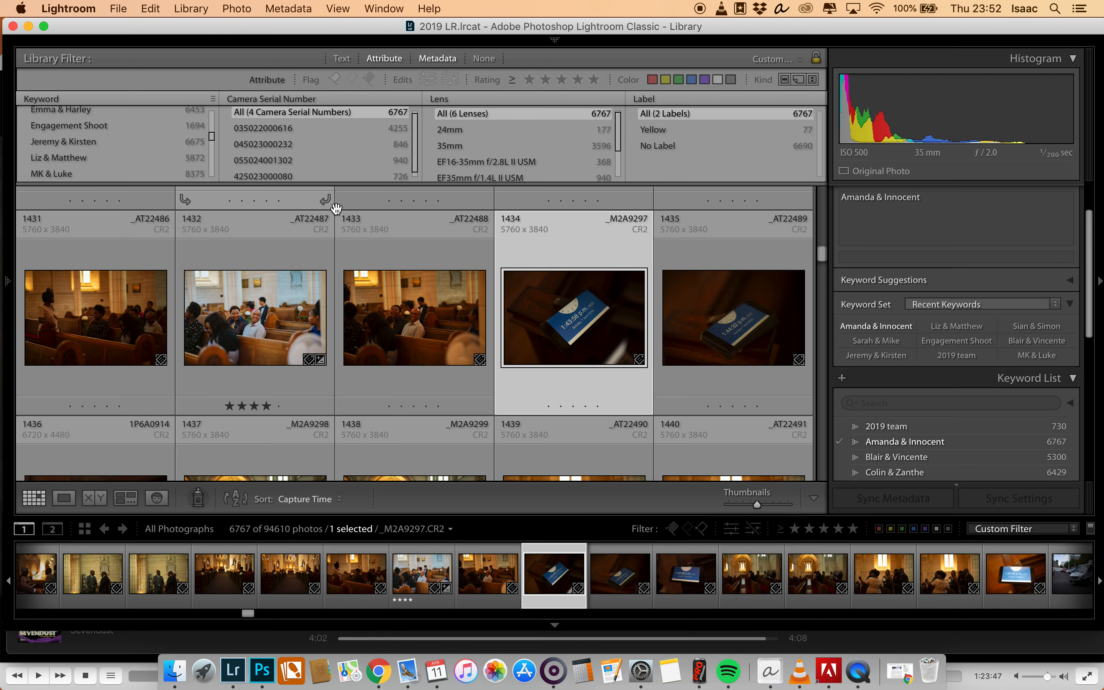
{"action": "left_click", "coordinate": [290, 131]}
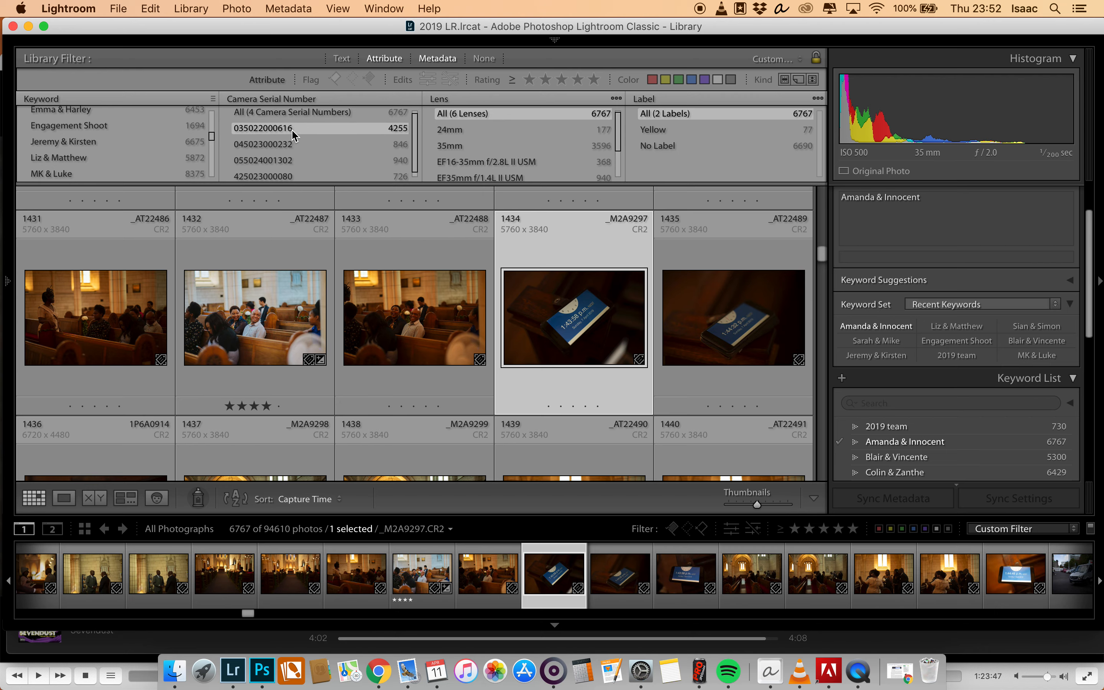
- Select clock photo 1P6A0914 among the filtered photos and check its clock time enlarged before returning to the grid
{"action": "left_click_drag", "start_coordinate": [823, 199], "coordinate": [821, 253]}
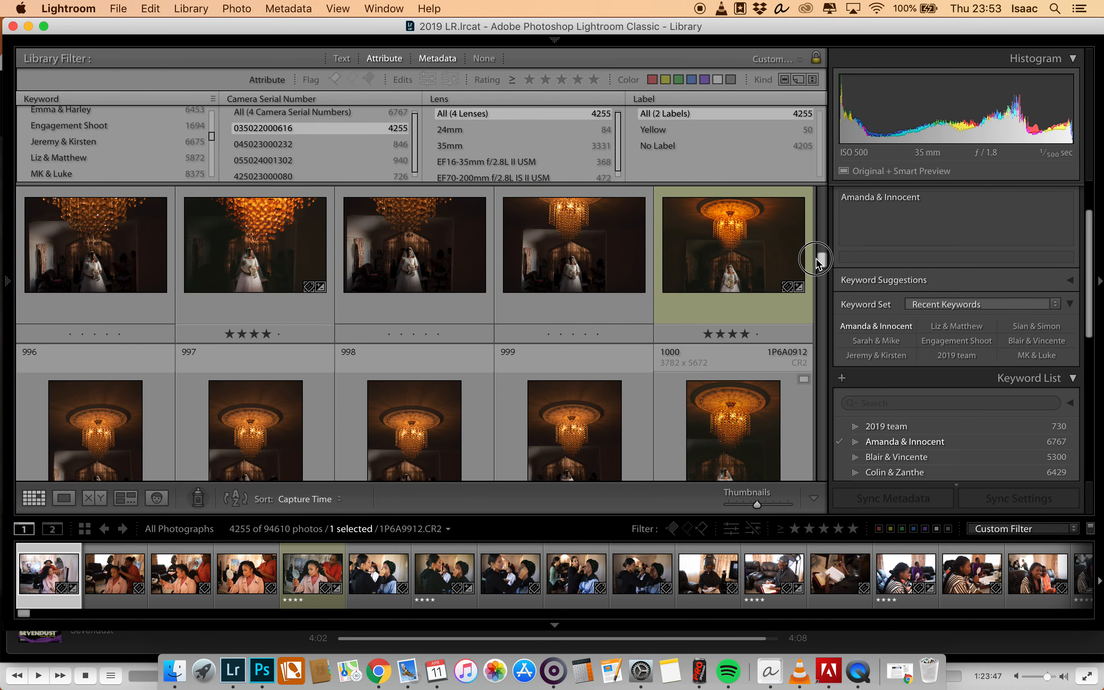
{"action": "scroll", "coordinate": [645, 340], "scroll_direction": "down", "scroll_amount": 5}
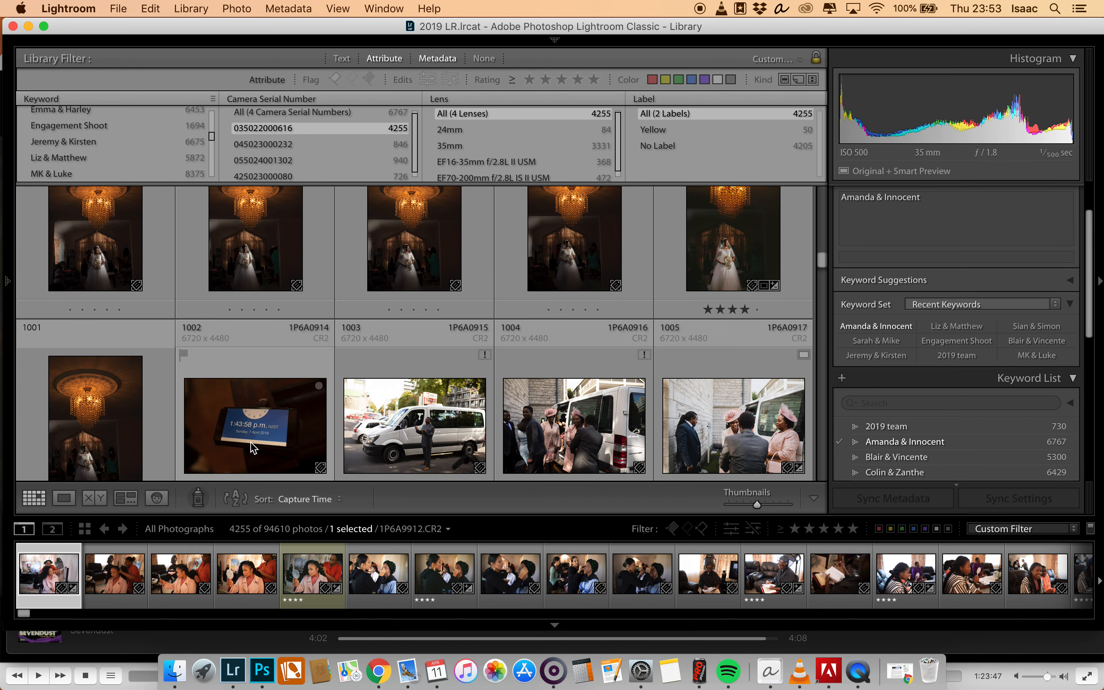
{"action": "left_click", "coordinate": [254, 447]}
{"action": "double_click", "coordinate": [253, 411]}
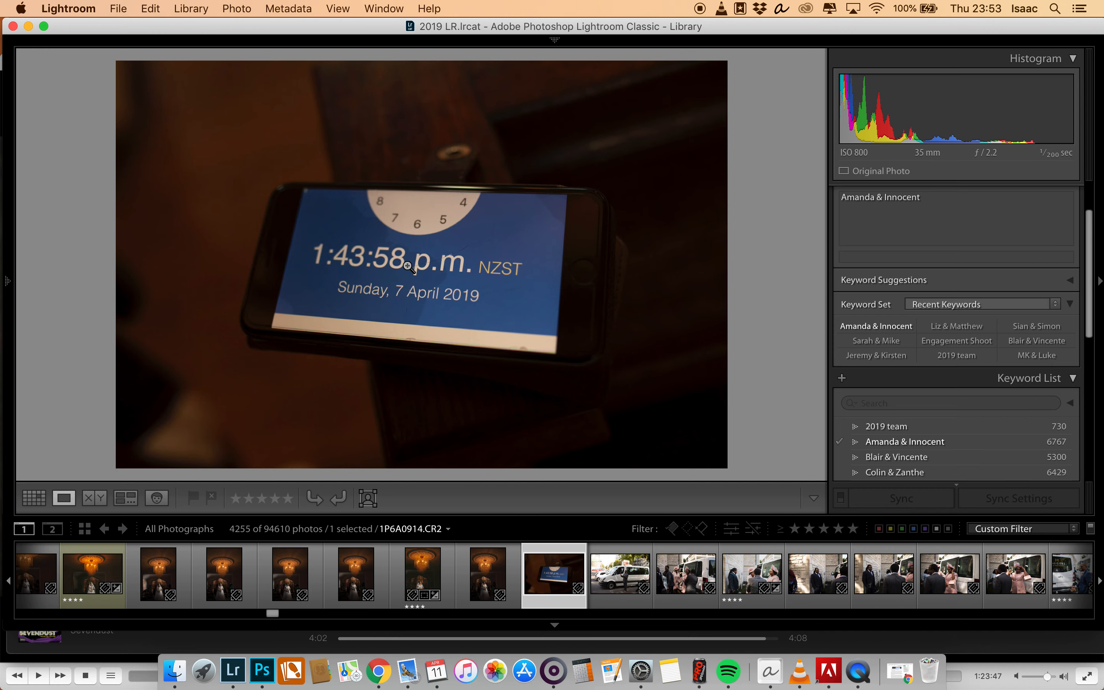
{"action": "key", "text": "g"}
- Select all photos from this camera and set their capture time relative to clock photo 1P6A0914 at 7/04/2019, 1:43:58 PM
{"action": "key", "text": "super+a"}
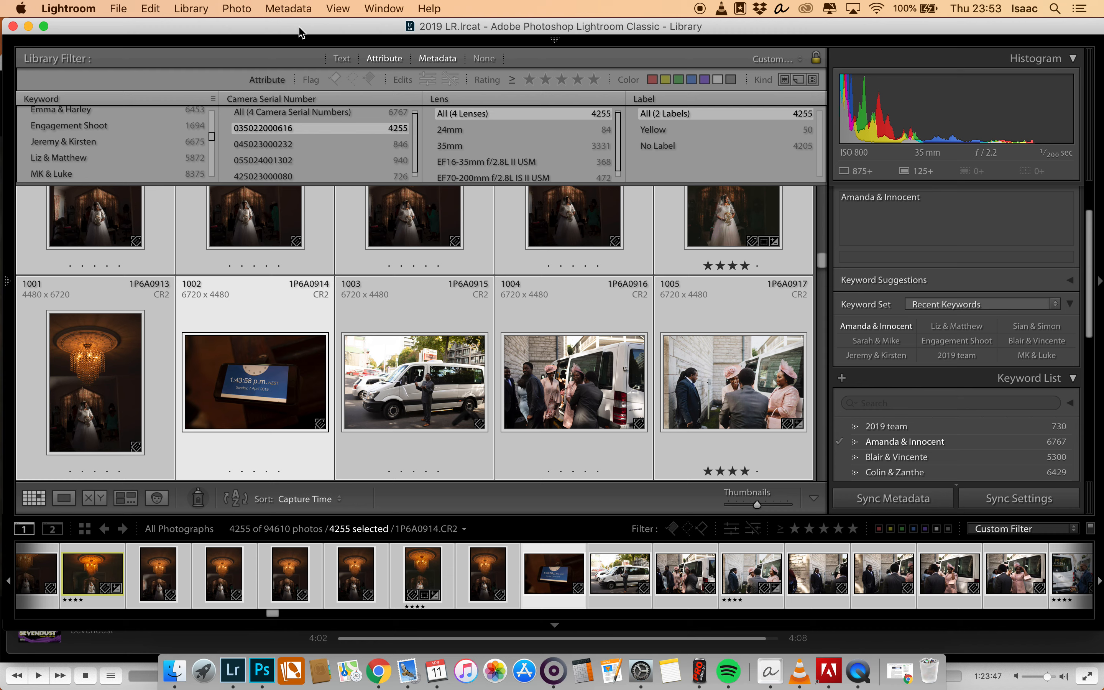
{"action": "left_click", "coordinate": [293, 9]}
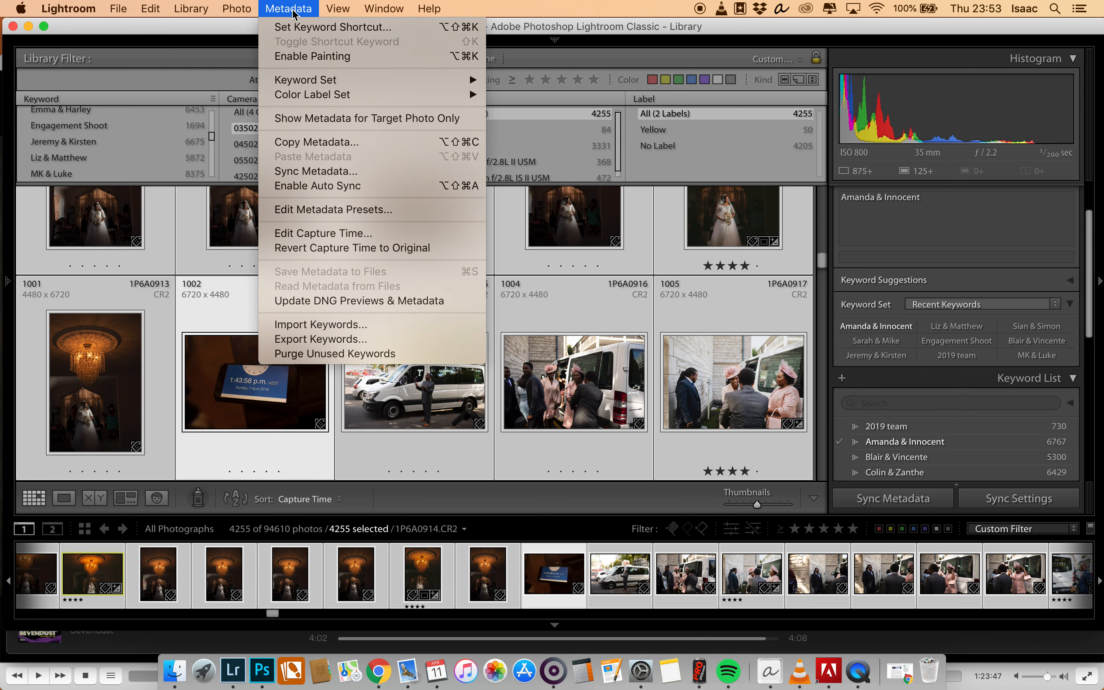
{"action": "left_click", "coordinate": [289, 235]}
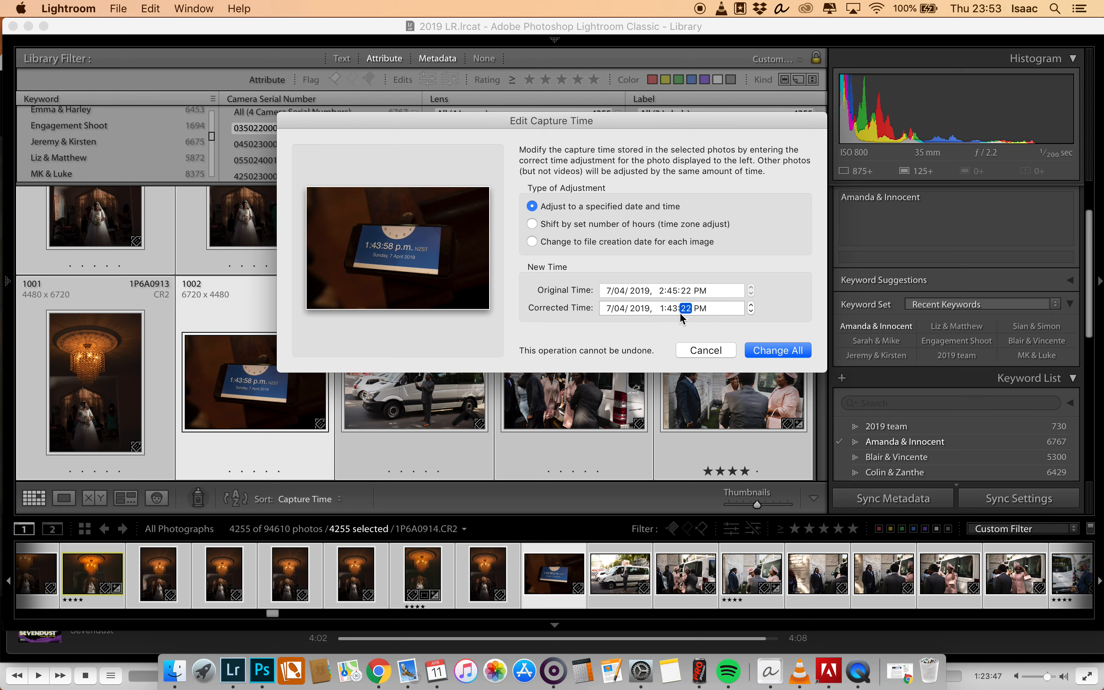
{"action": "left_click", "coordinate": [779, 352]}
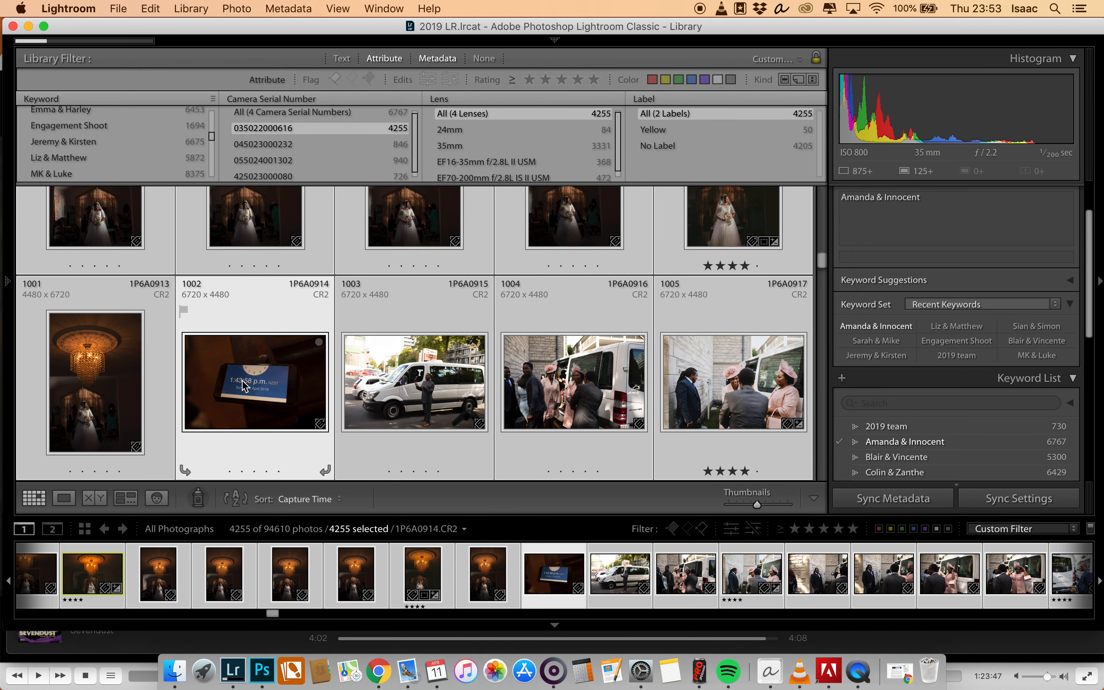
- Correct the capture time of all photos with the second listed serial number, setting clock photo 0N2A0059 to 1:44:48 PM
{"action": "left_click", "coordinate": [271, 146]}
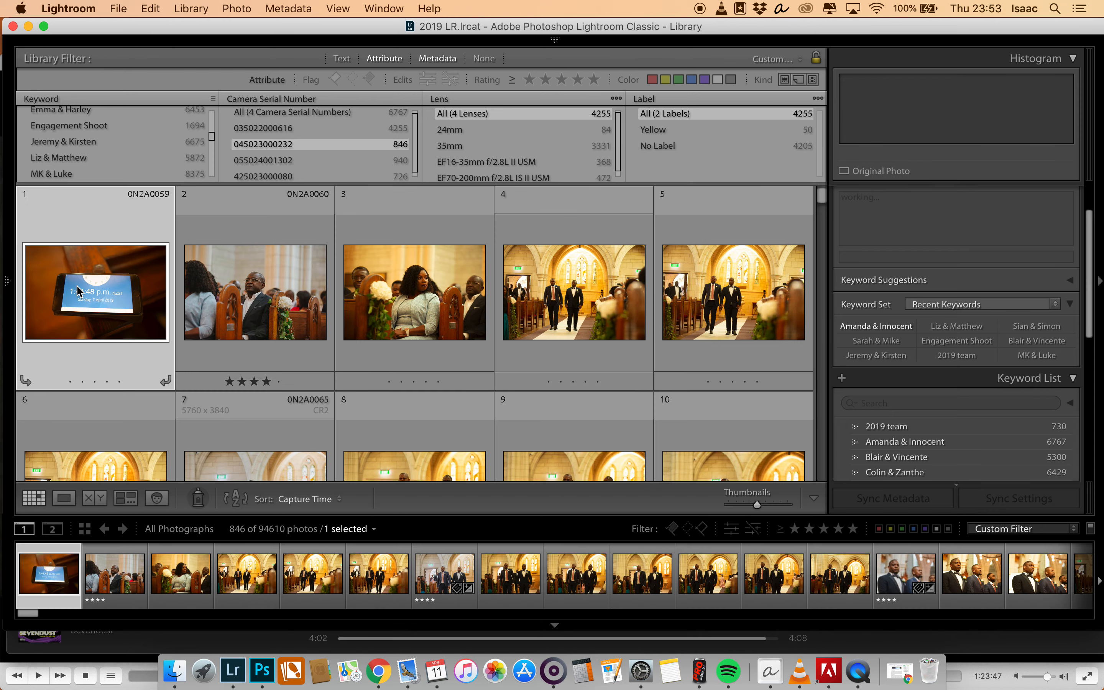
{"action": "key", "text": "super+a"}
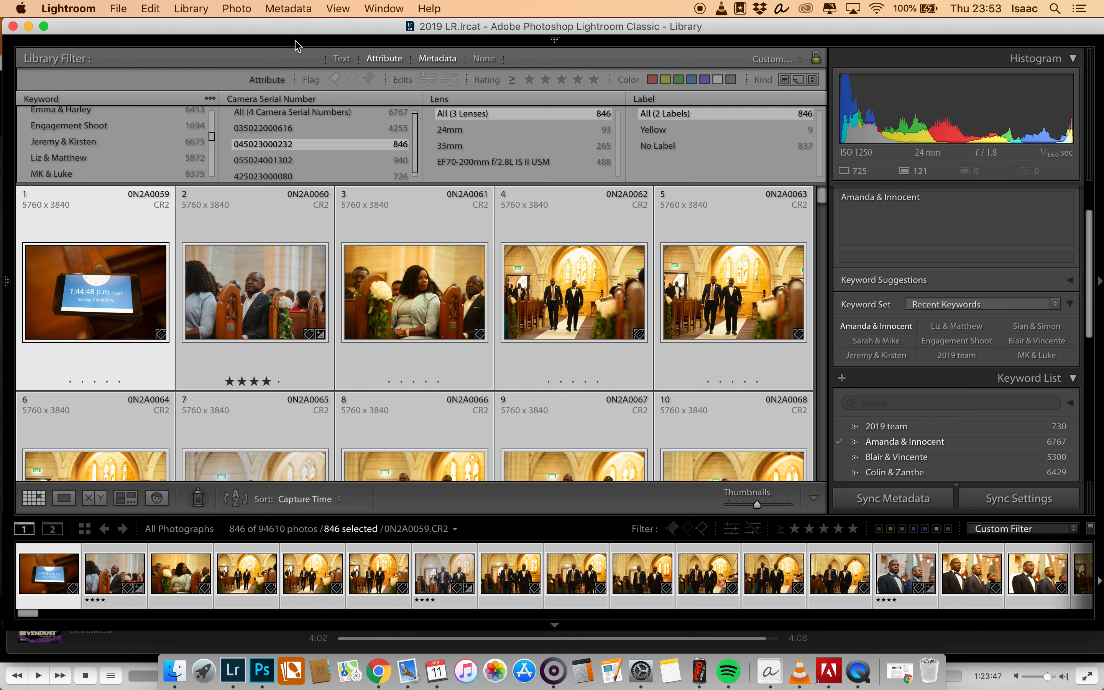
{"action": "left_click", "coordinate": [288, 8]}
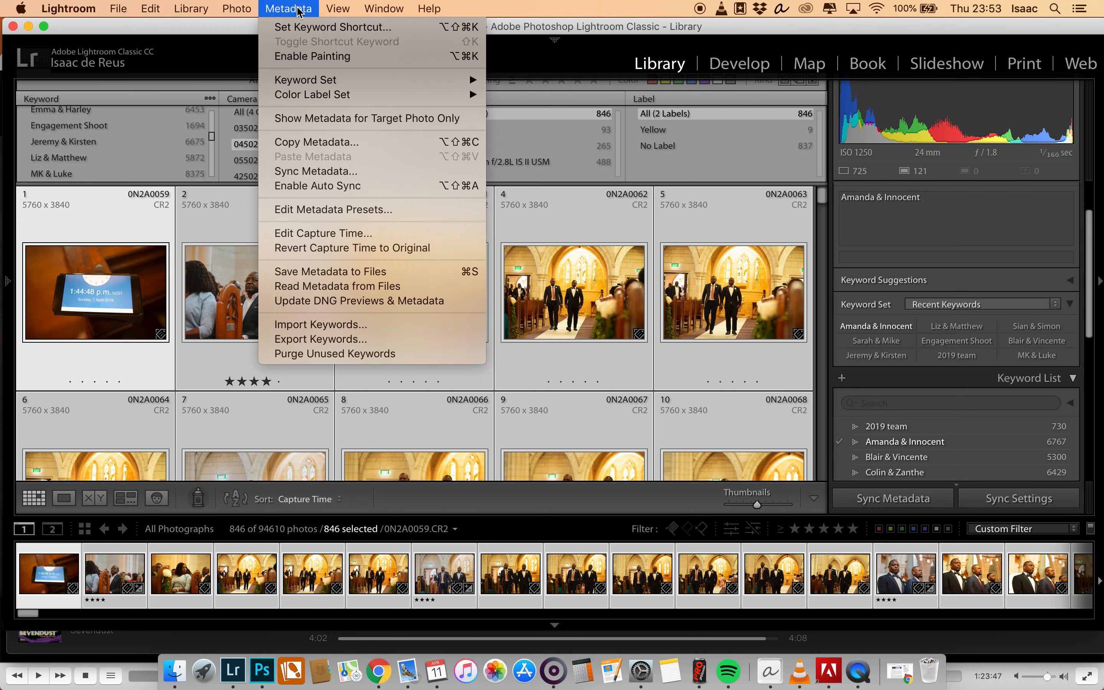
{"action": "left_click", "coordinate": [297, 234]}
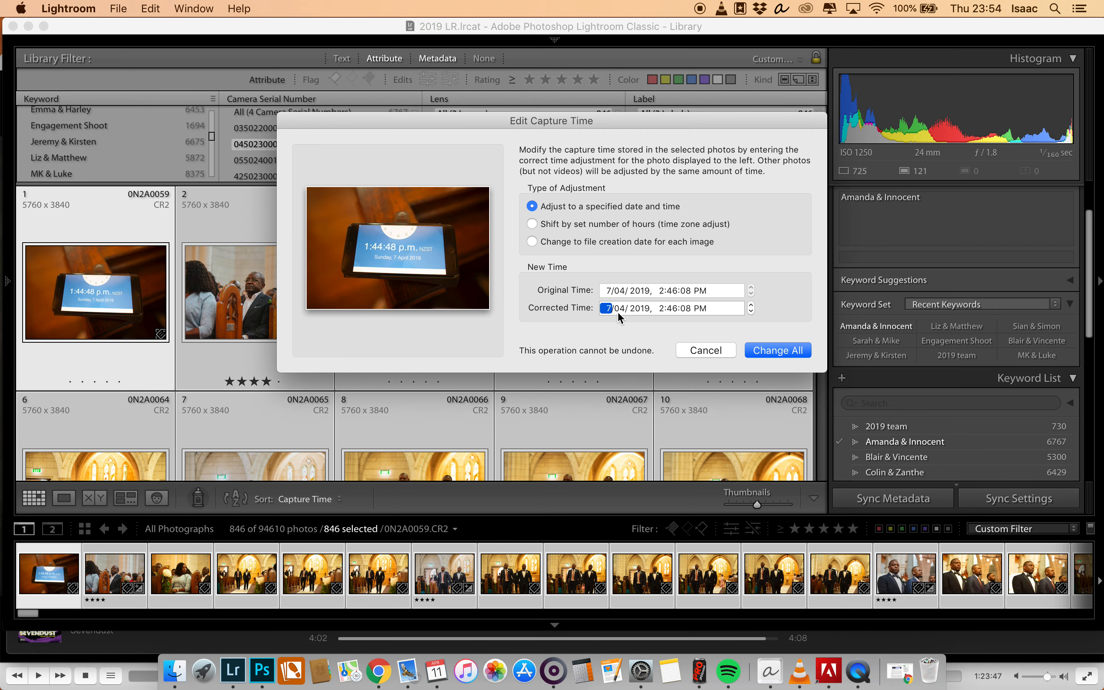
{"action": "left_click", "coordinate": [660, 309]}
{"action": "type", "text": "1:44:48"}
{"action": "left_click", "coordinate": [778, 350]}
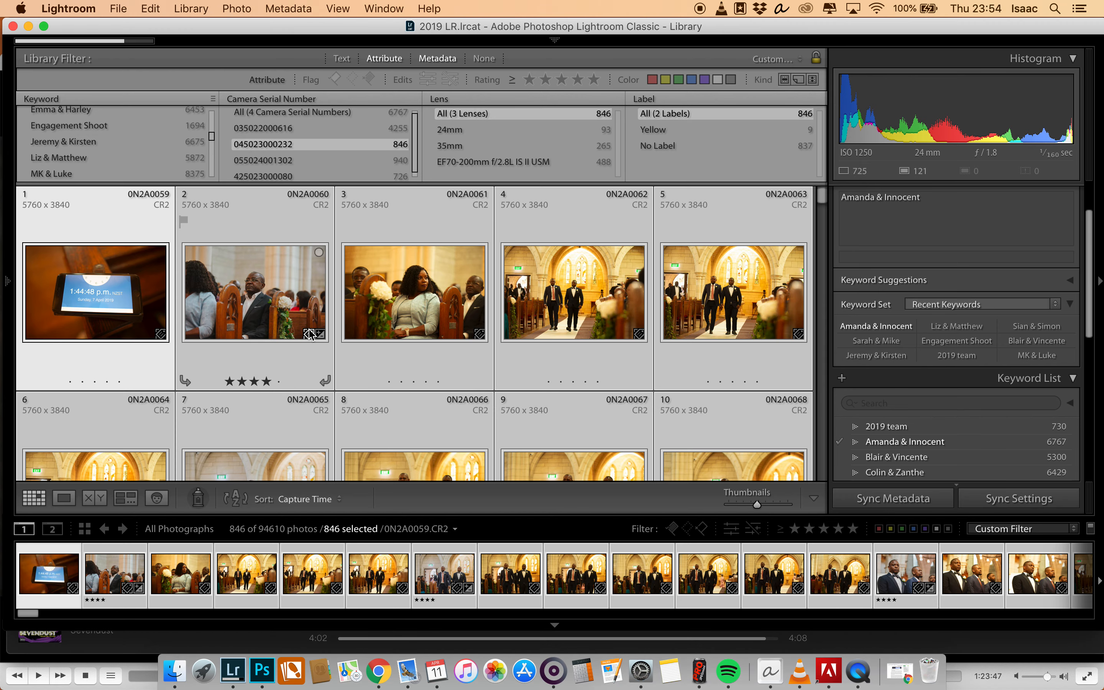
- Filter to the third listed serial number and select all its photos with clock photo _M2A9297 as the active one
{"action": "left_click", "coordinate": [315, 161]}
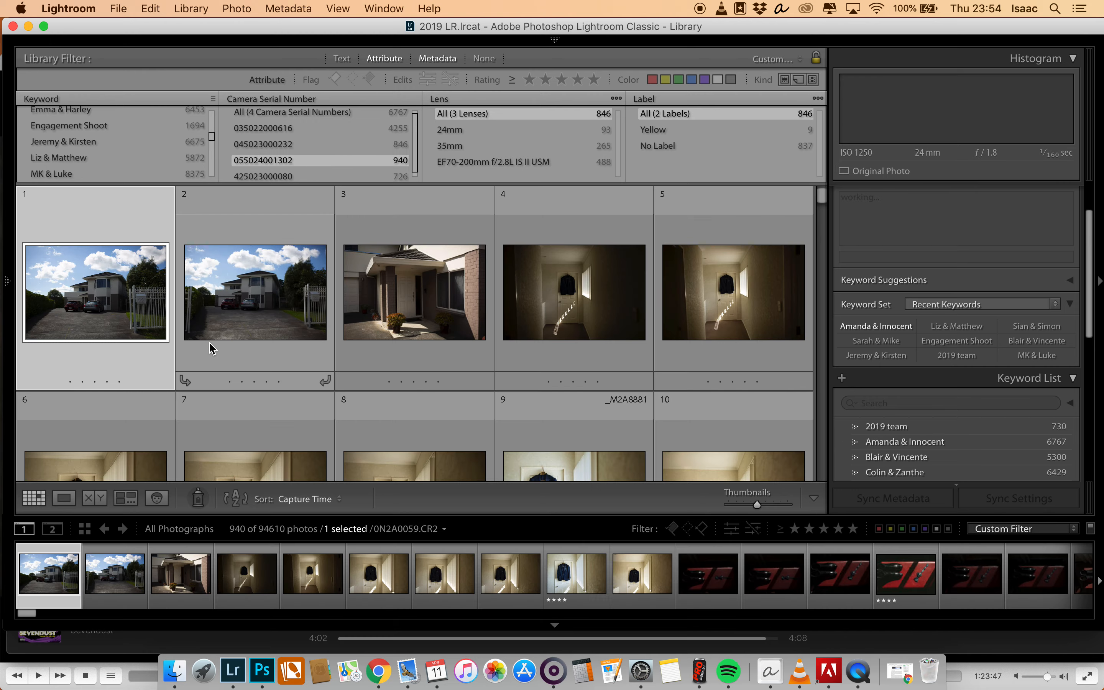
{"action": "scroll", "coordinate": [209, 351], "scroll_direction": "down", "scroll_amount": 5}
{"action": "left_click_drag", "start_coordinate": [820, 208], "coordinate": [819, 321]}
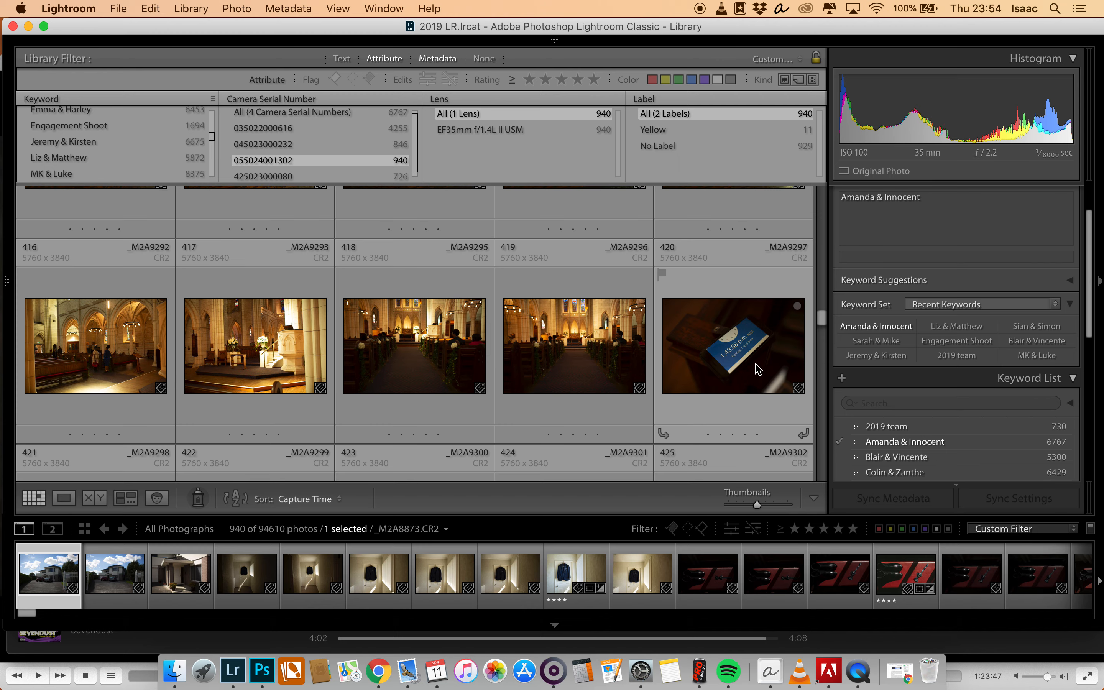
{"action": "left_click", "coordinate": [758, 369]}
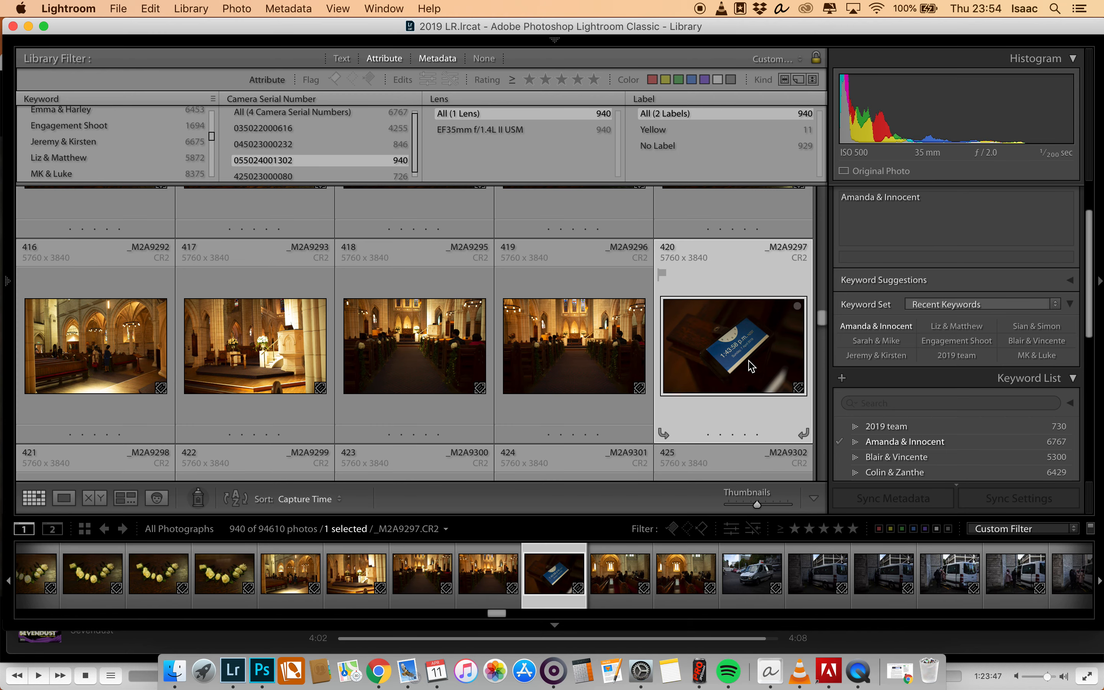
{"action": "key", "text": "super+a"}
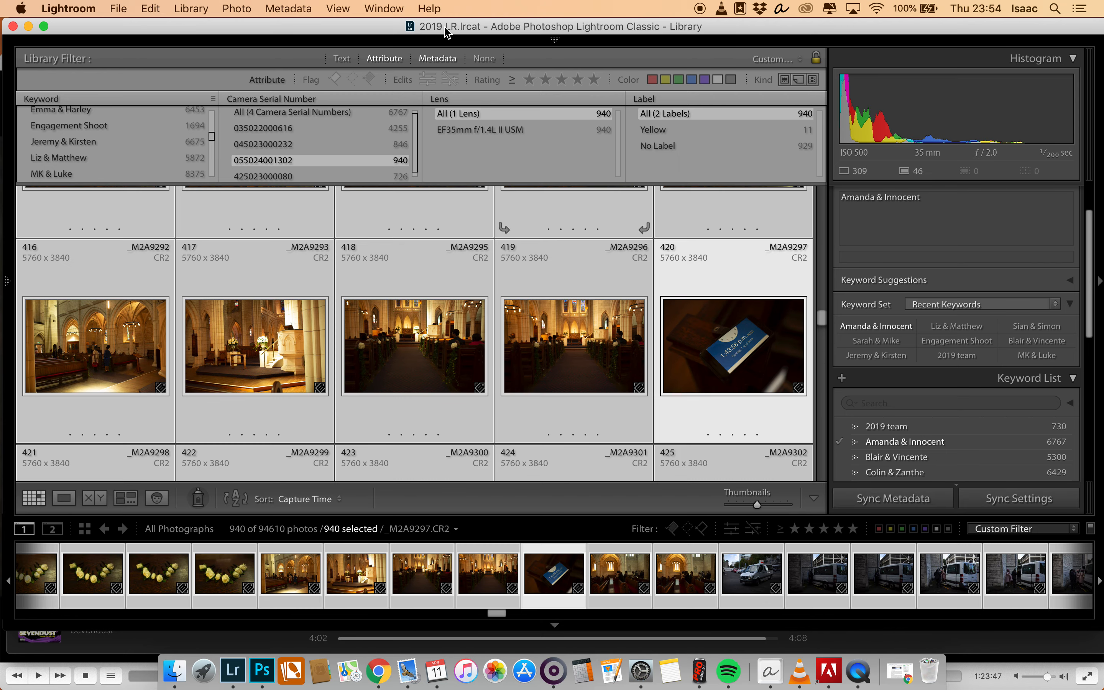
- Edit the capture time of the selected photos, setting the corrected time of _M2A9297 to 1:43:58 PM for all
{"action": "left_click", "coordinate": [273, 8]}
{"action": "left_click", "coordinate": [323, 233]}
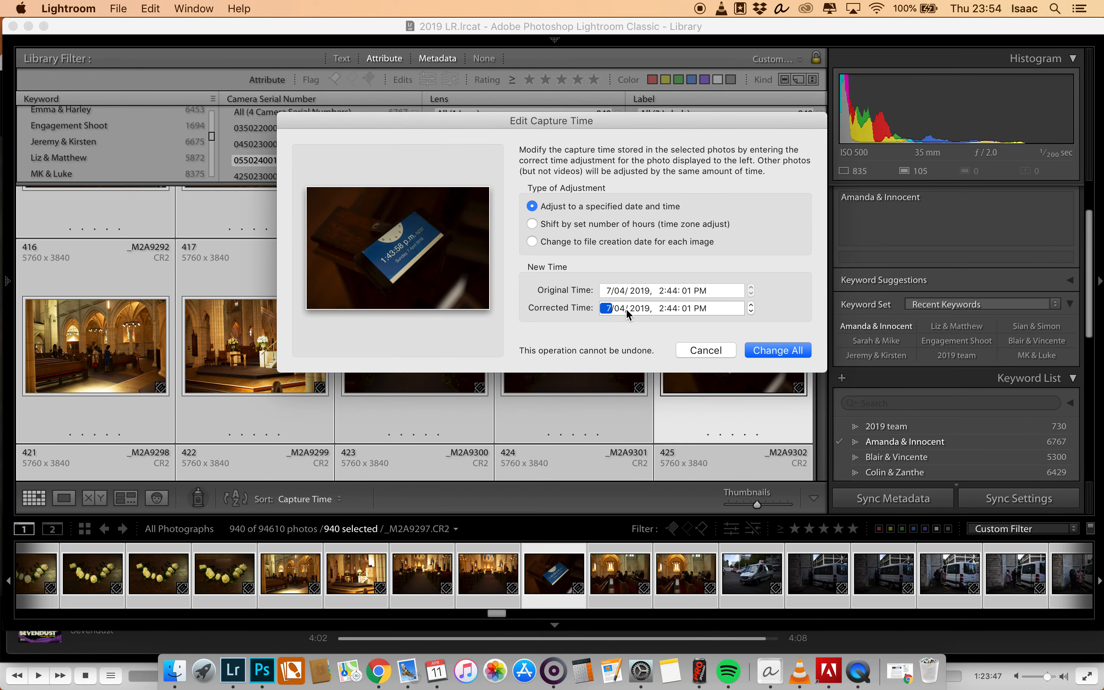
{"action": "type", "text": "1"}
{"action": "left_click_drag", "start_coordinate": [669, 117], "coordinate": [548, 65]}
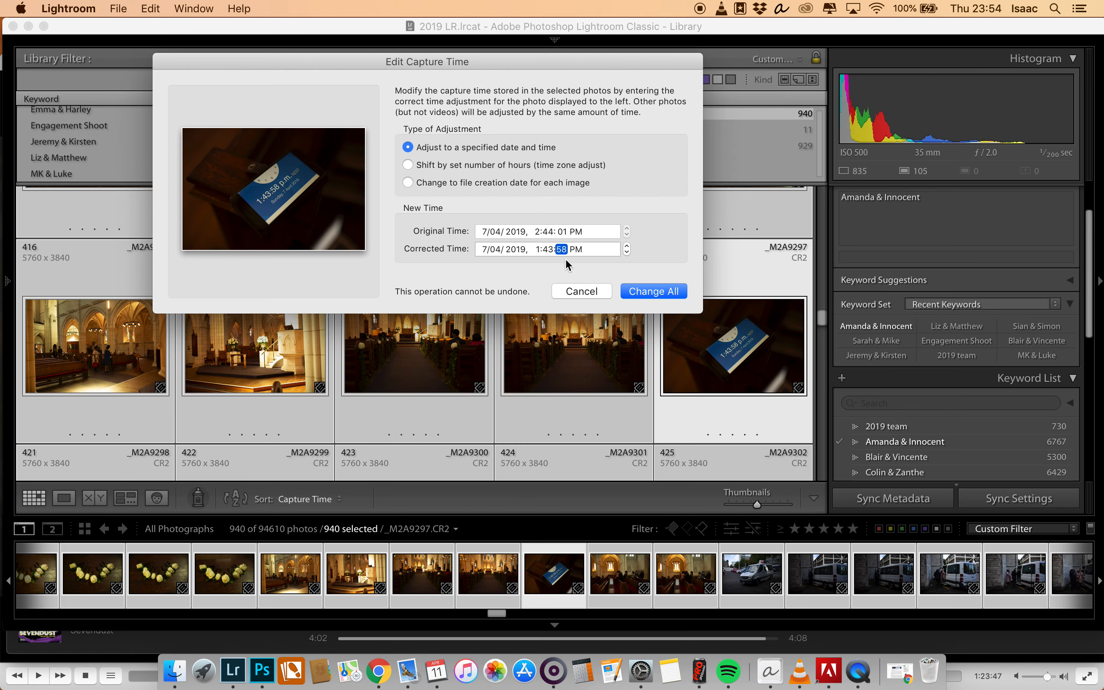
{"action": "left_click", "coordinate": [641, 290]}
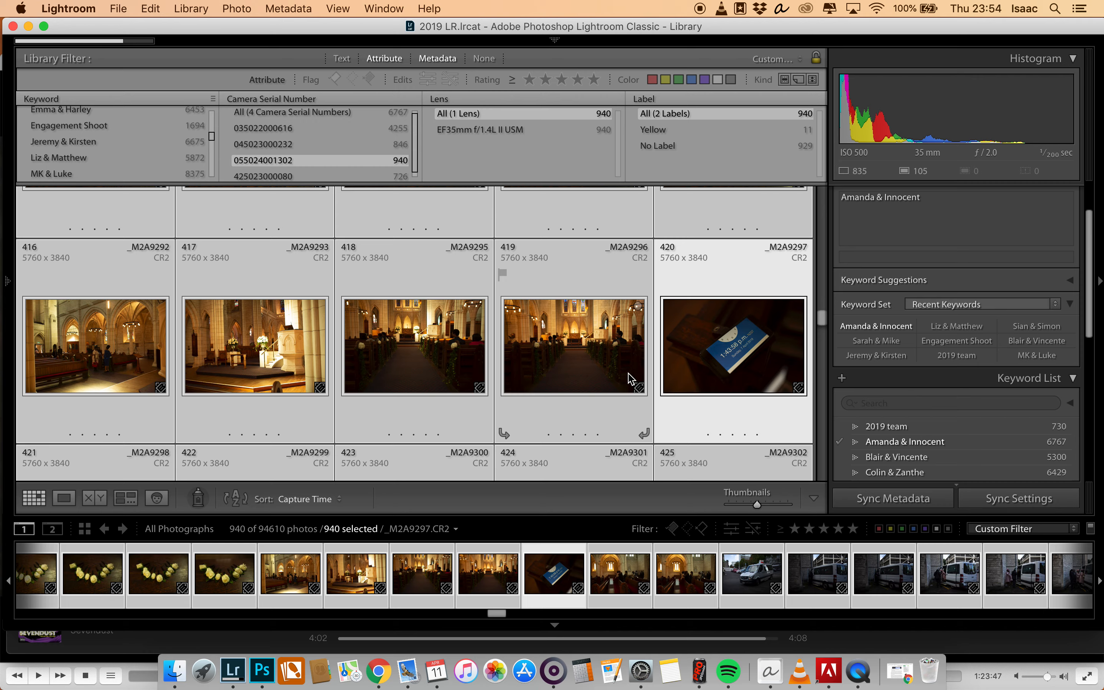
- Filter to the fourth listed serial number and select all its photos with clock photo _AT22489 as the active one
{"action": "left_click", "coordinate": [283, 176]}
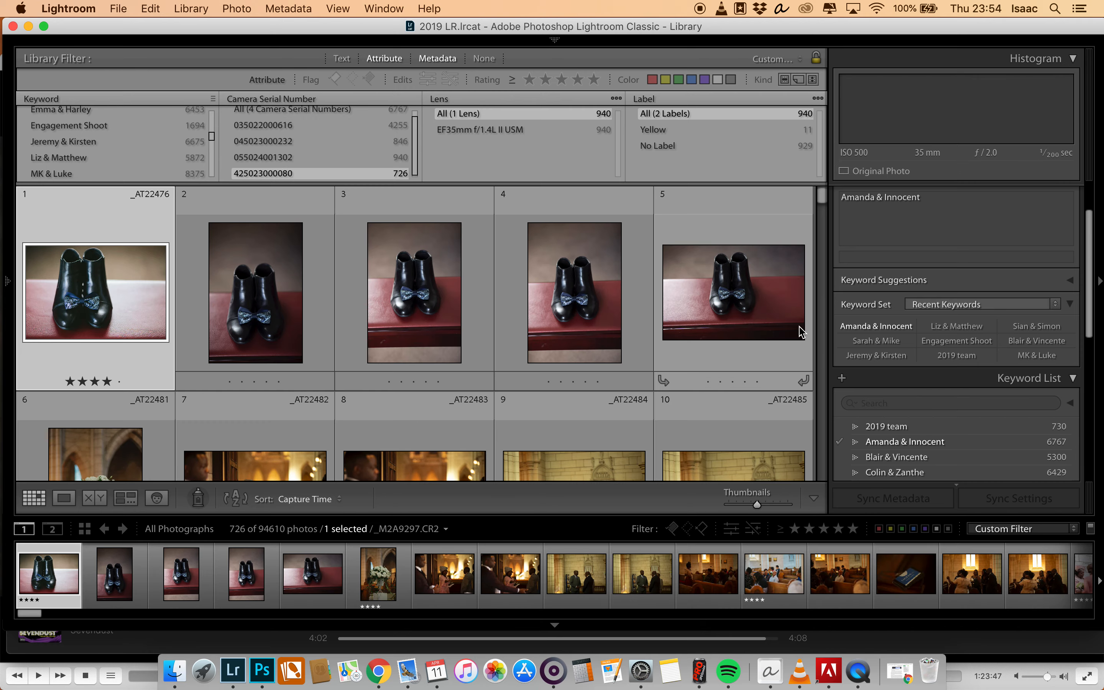
{"action": "left_click_drag", "start_coordinate": [822, 206], "coordinate": [822, 208]}
{"action": "left_click", "coordinate": [586, 410]}
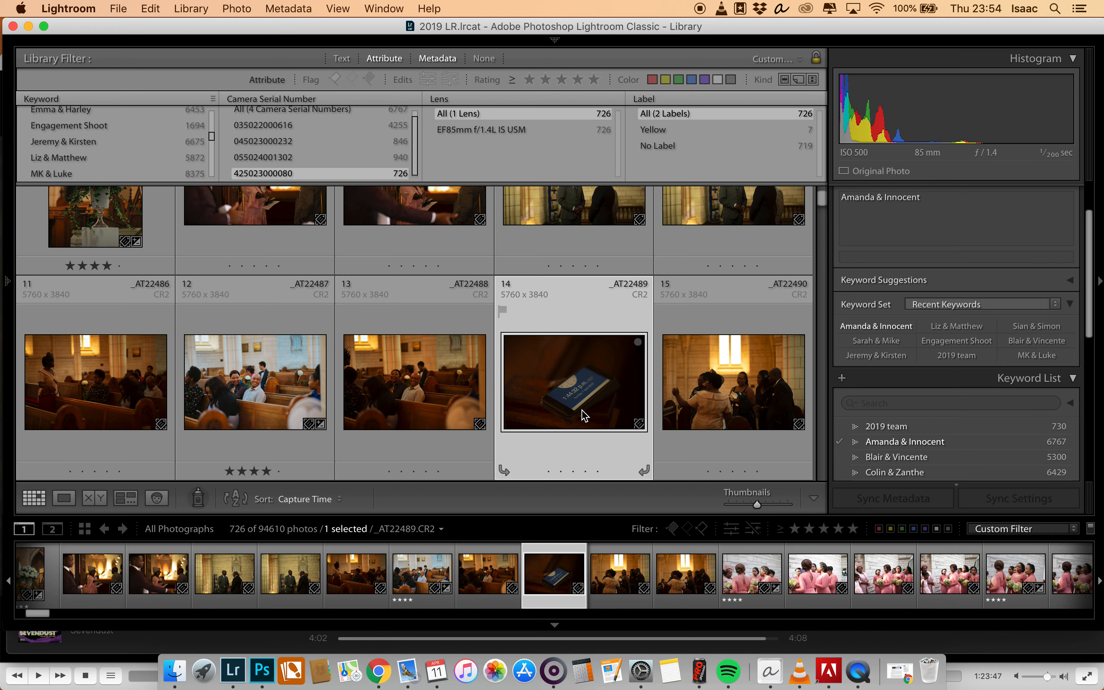
{"action": "key", "text": "super+a"}
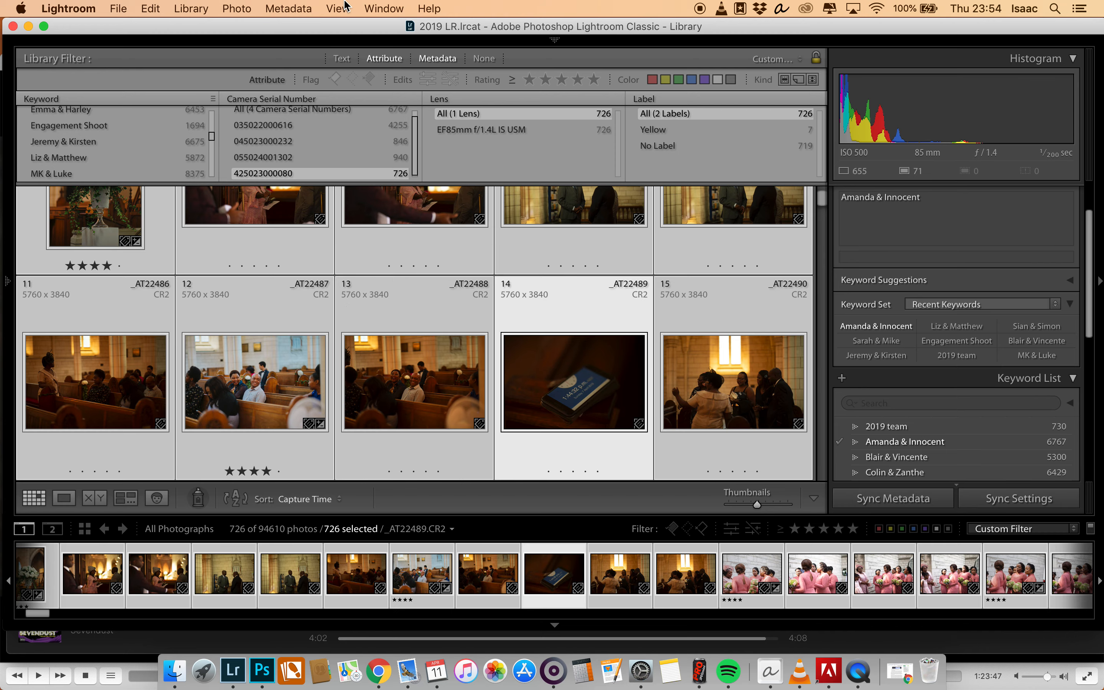
- Edit the capture time of the selected photos, setting the corrected time of _AT22489 to 1:44:32 PM for all
{"action": "left_click", "coordinate": [301, 7]}
{"action": "left_click", "coordinate": [304, 233]}
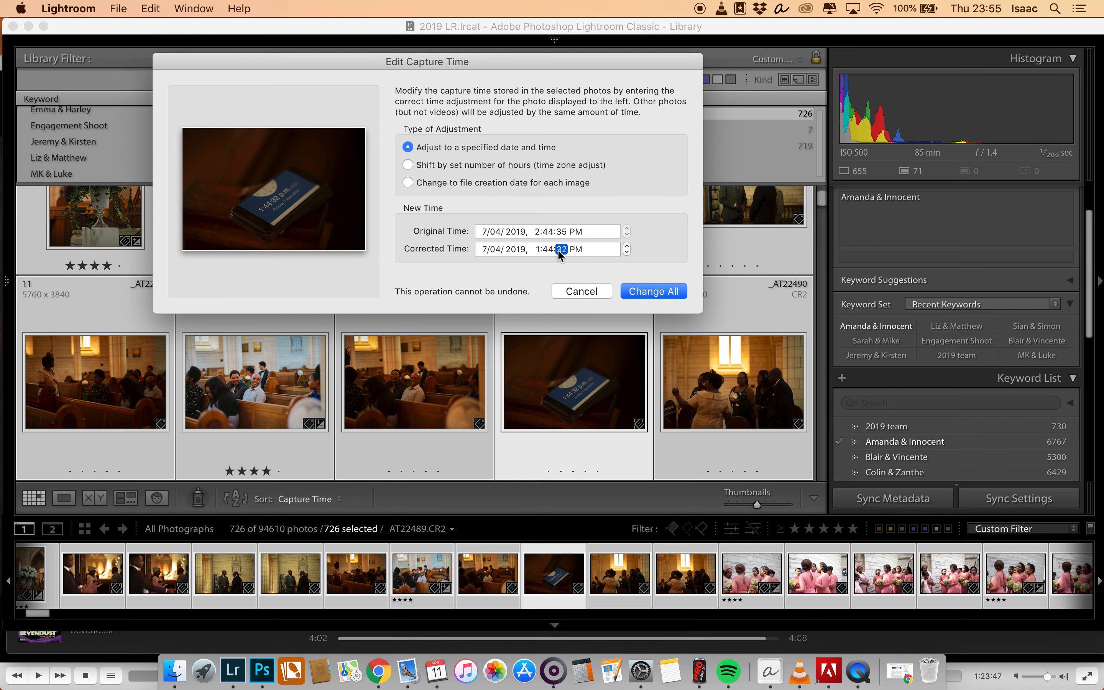
{"action": "left_click", "coordinate": [641, 292]}
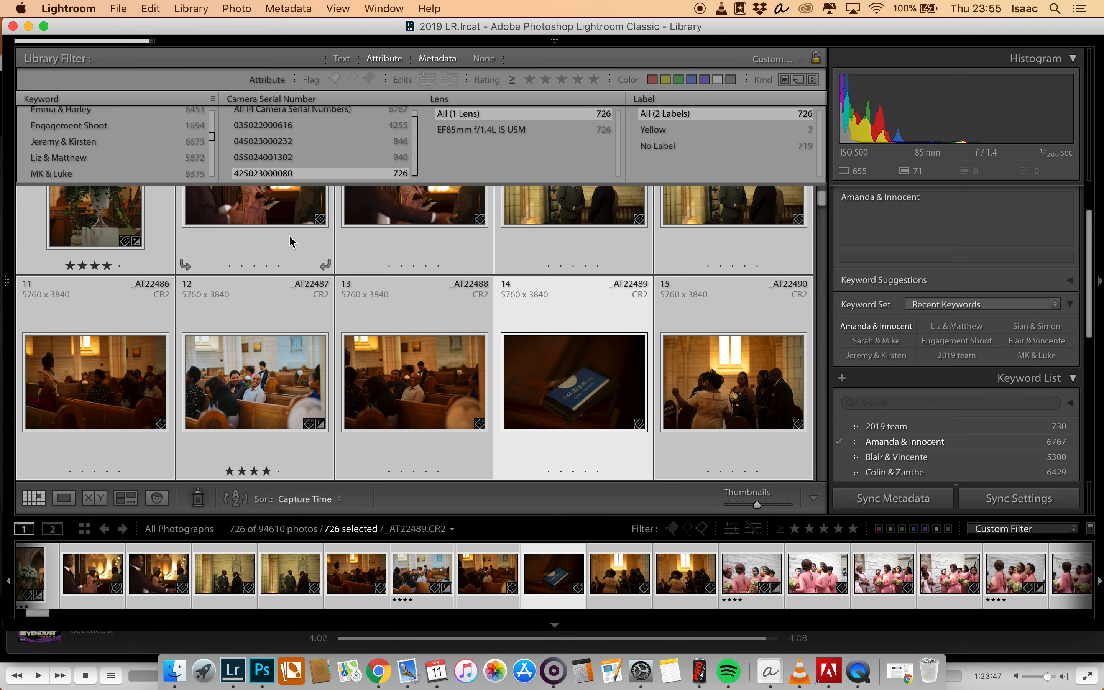
- Show the photos from all four camera serial numbers together and select only clock photo 1P6A0914
{"action": "scroll", "coordinate": [297, 121], "scroll_direction": "up", "scroll_amount": 1}
{"action": "left_click", "coordinate": [297, 113]}
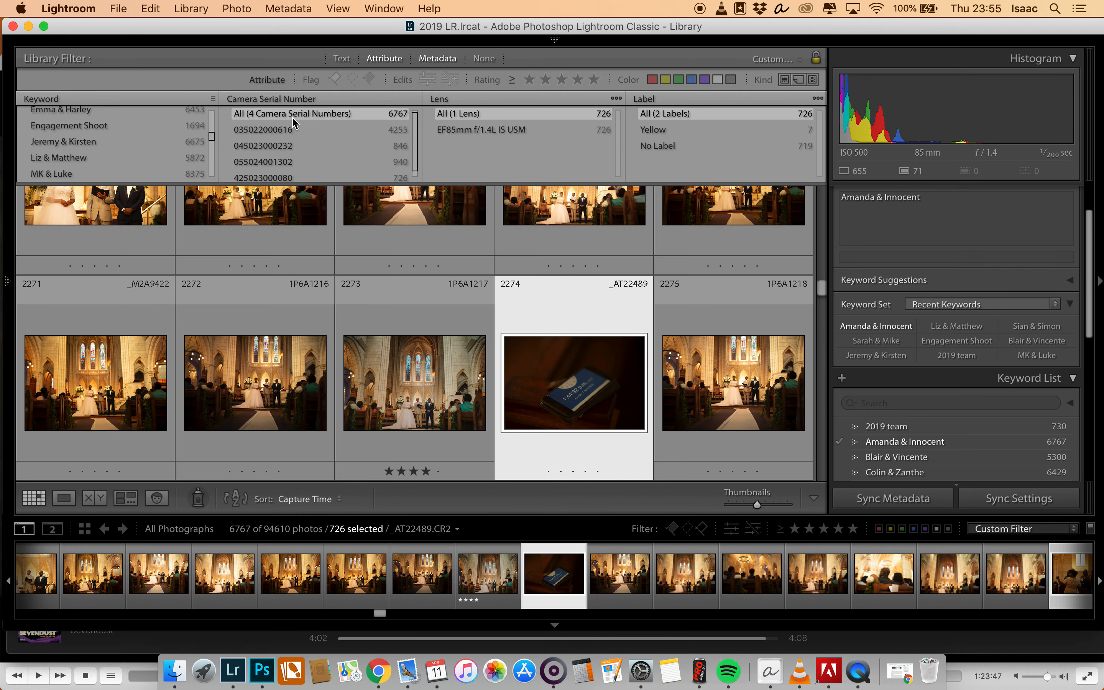
{"action": "scroll", "coordinate": [547, 366], "scroll_direction": "down", "scroll_amount": 2}
{"action": "scroll", "coordinate": [547, 373], "scroll_direction": "down", "scroll_amount": 3}
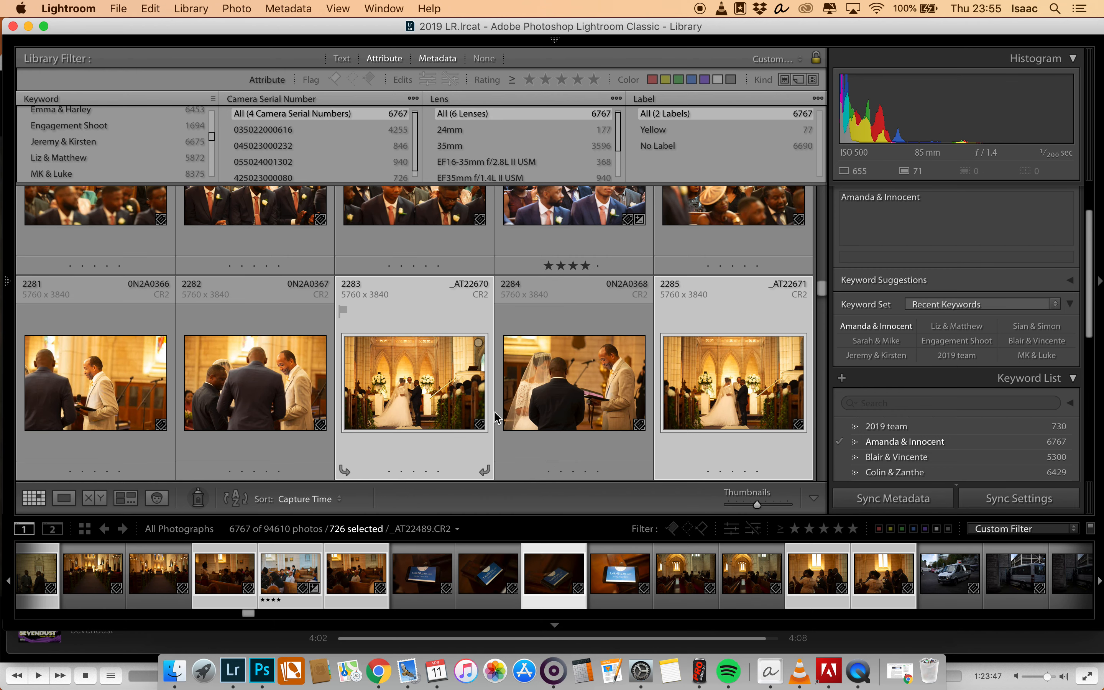
{"action": "left_click", "coordinate": [429, 557]}
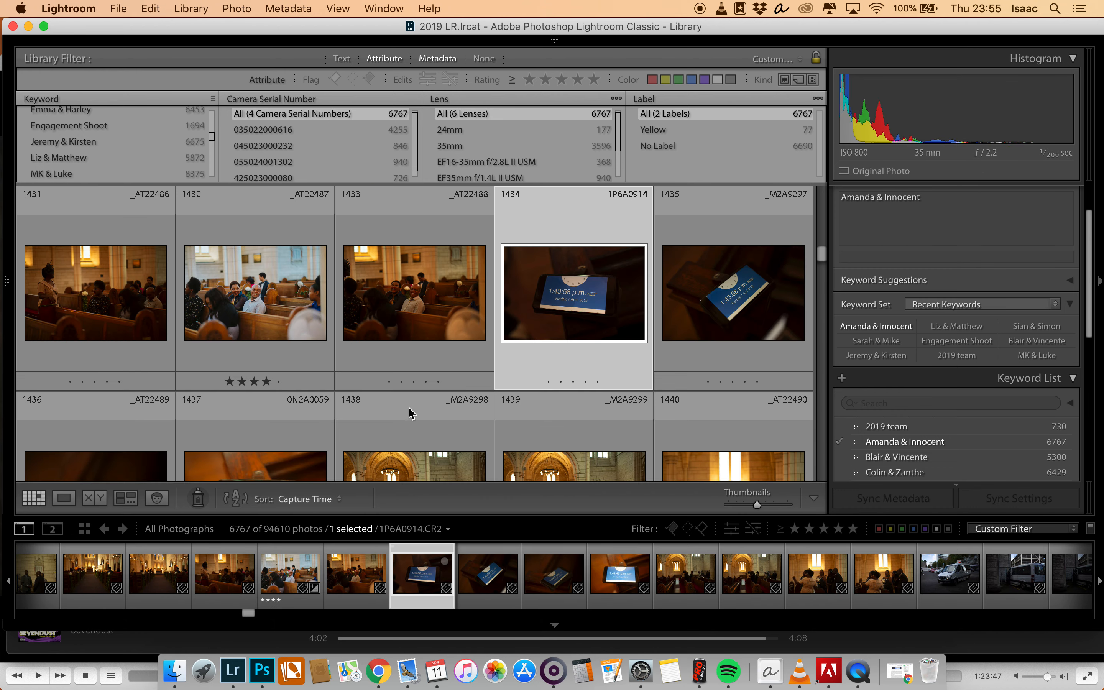
- Review the combined capture-time order of the clock and preparation photos, and view clock photo 1P6A0914 enlarged
{"action": "scroll", "coordinate": [547, 308], "scroll_direction": "down", "scroll_amount": 2}
{"action": "scroll", "coordinate": [548, 297], "scroll_direction": "up", "scroll_amount": 1}
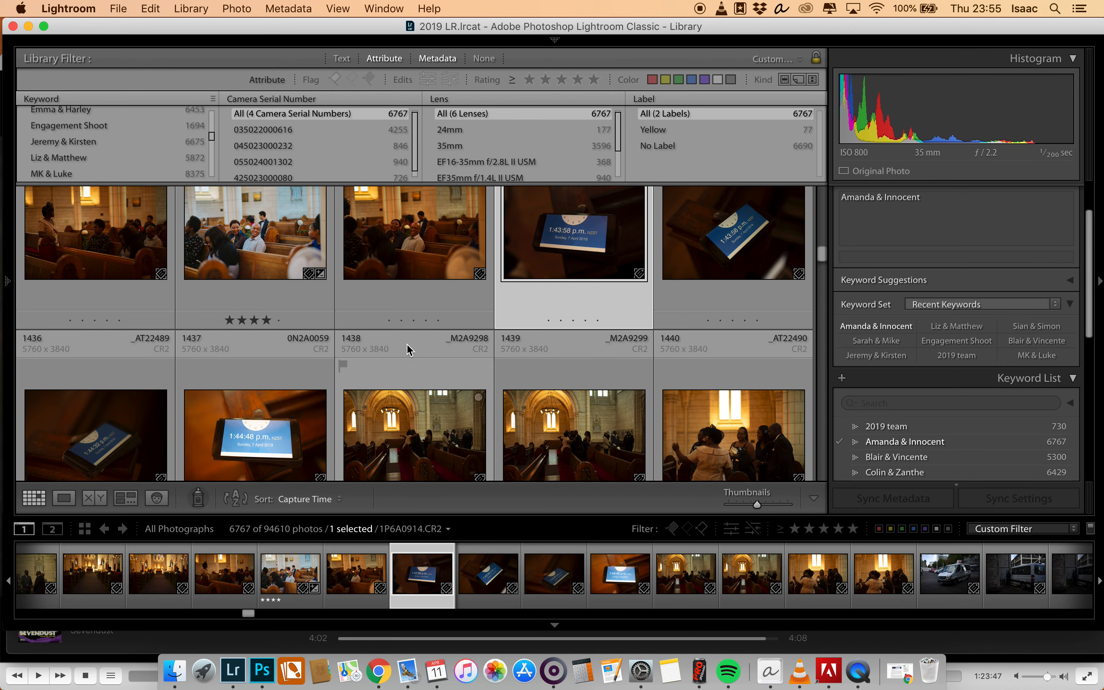
{"action": "left_click_drag", "start_coordinate": [822, 248], "coordinate": [824, 217]}
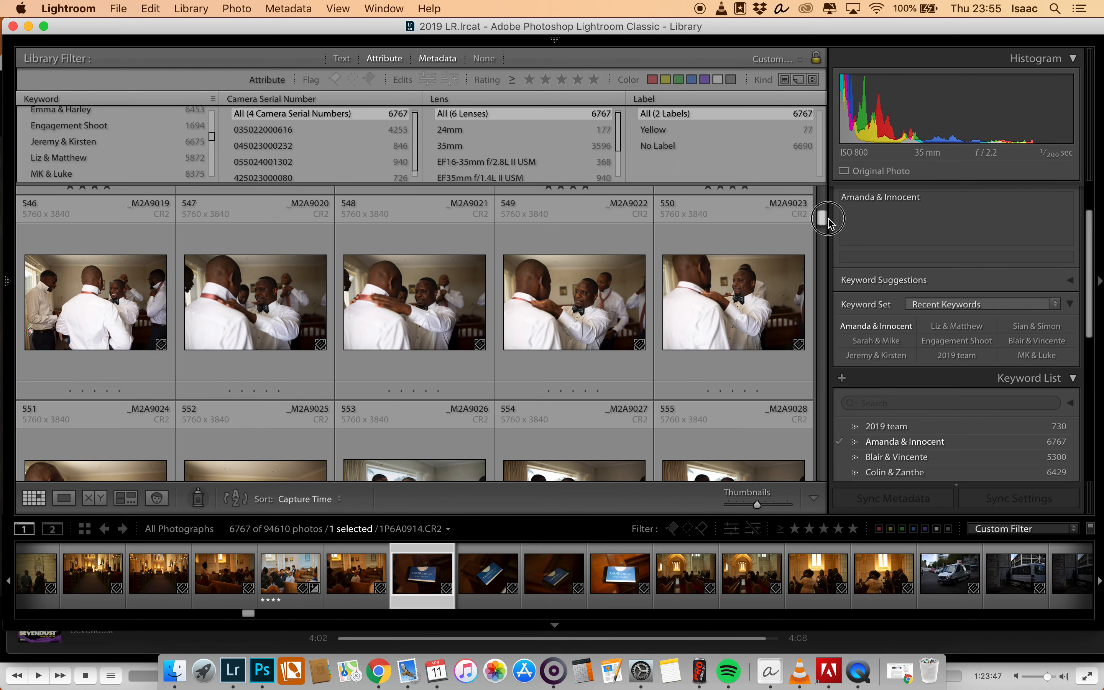
{"action": "scroll", "coordinate": [363, 400], "scroll_direction": "down", "scroll_amount": 5}
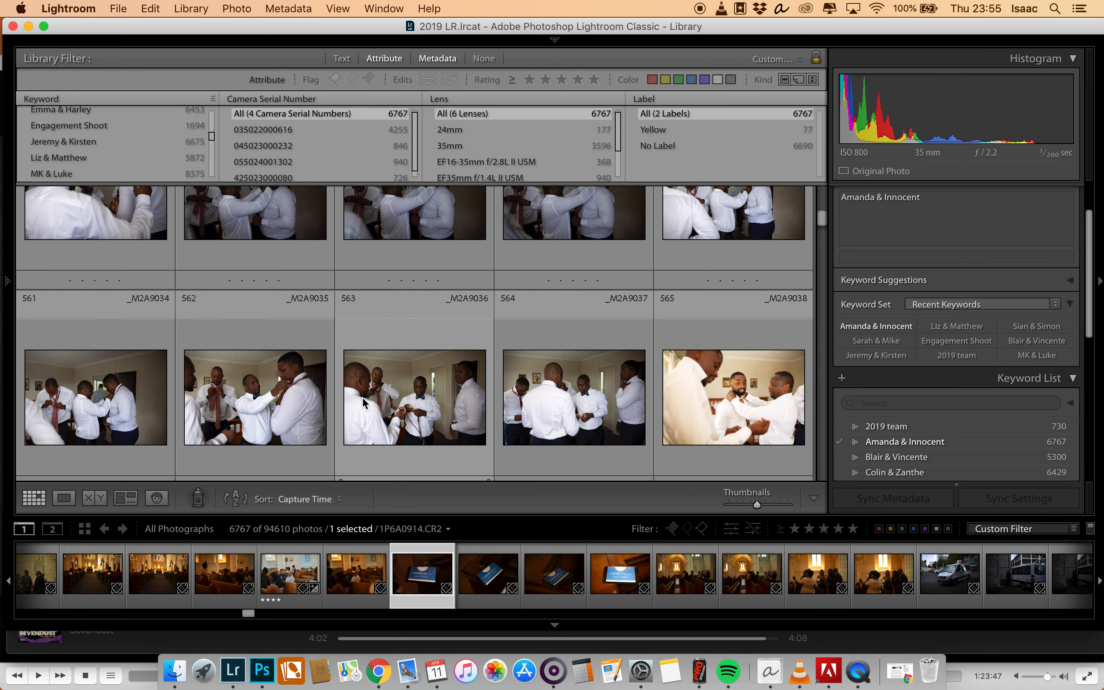
{"action": "scroll", "coordinate": [366, 397], "scroll_direction": "down", "scroll_amount": 2}
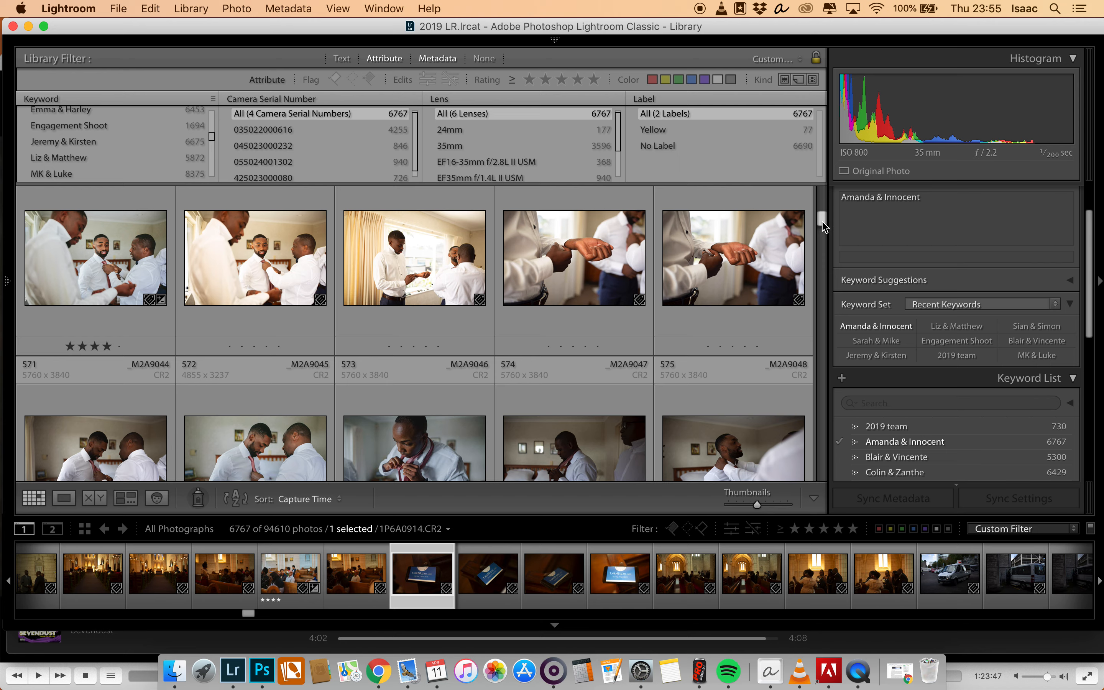
{"action": "scroll", "coordinate": [505, 394], "scroll_direction": "down", "scroll_amount": 10}
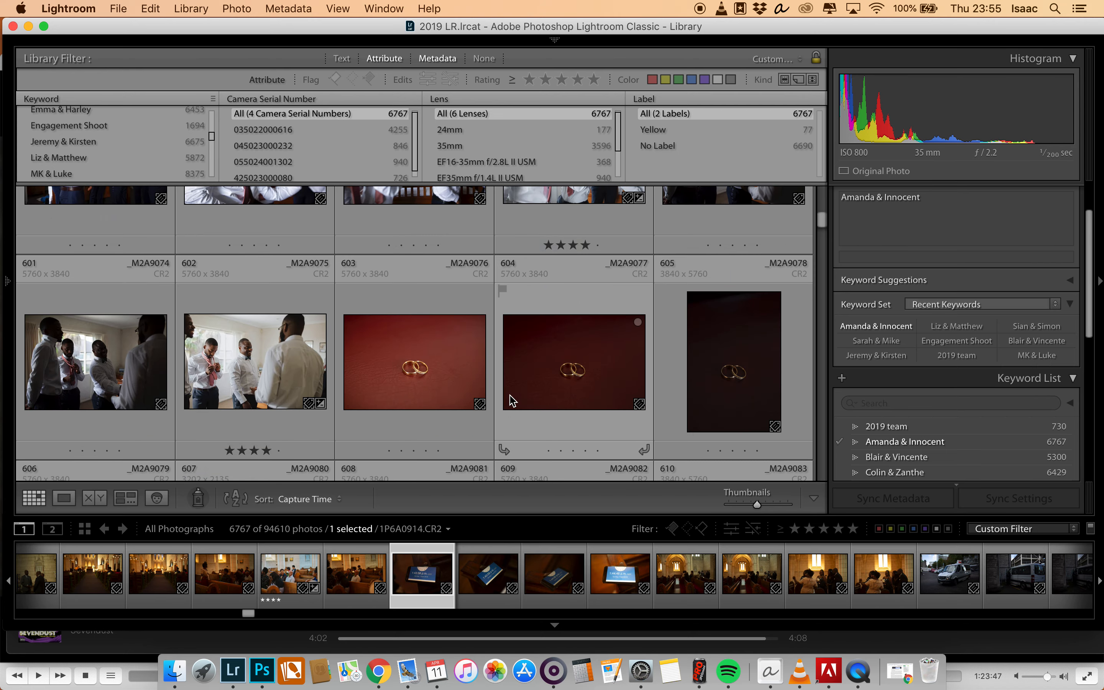
{"action": "double_click", "coordinate": [425, 578]}
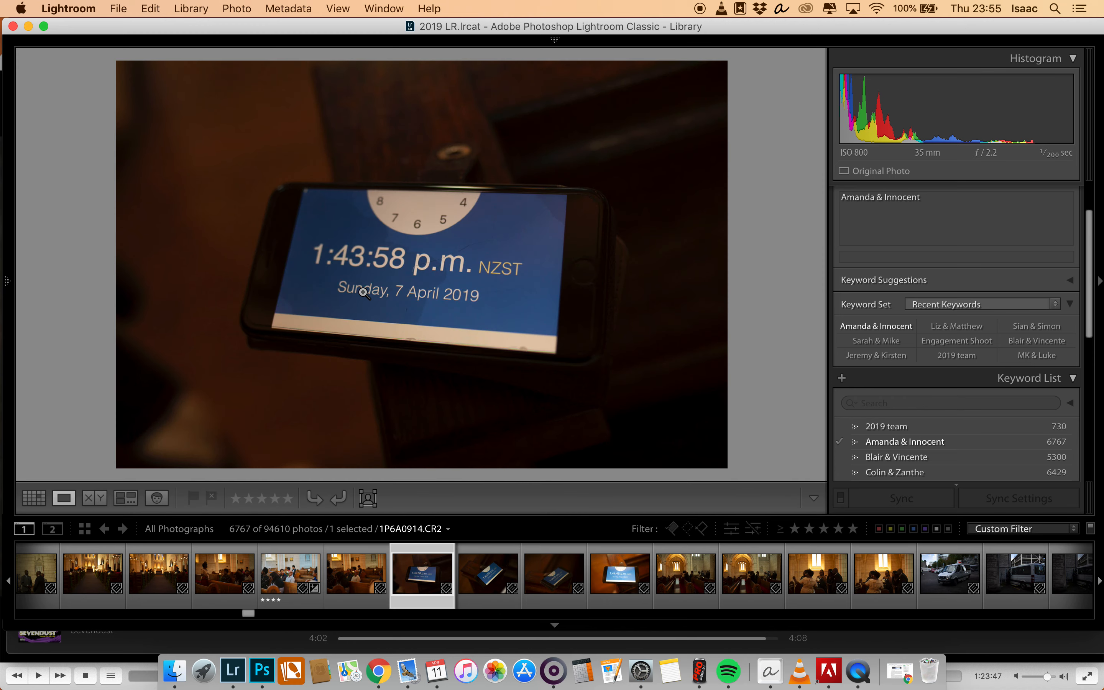